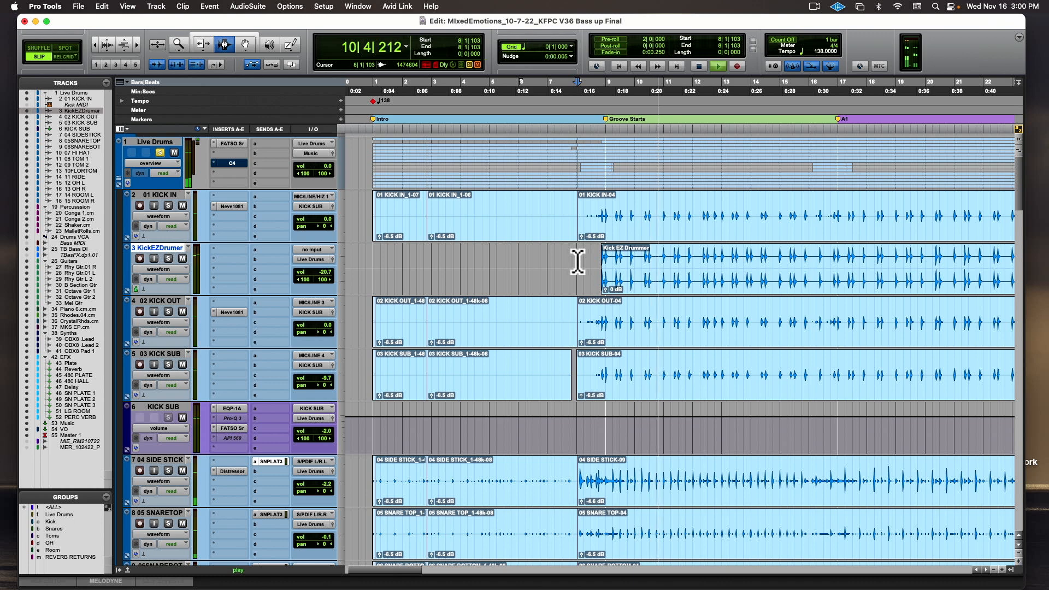
Step: Look over the live drum tracks down to the room mics and stop playback
scroll(578, 262, "down", 10)
scroll(577, 262, "down", 1)
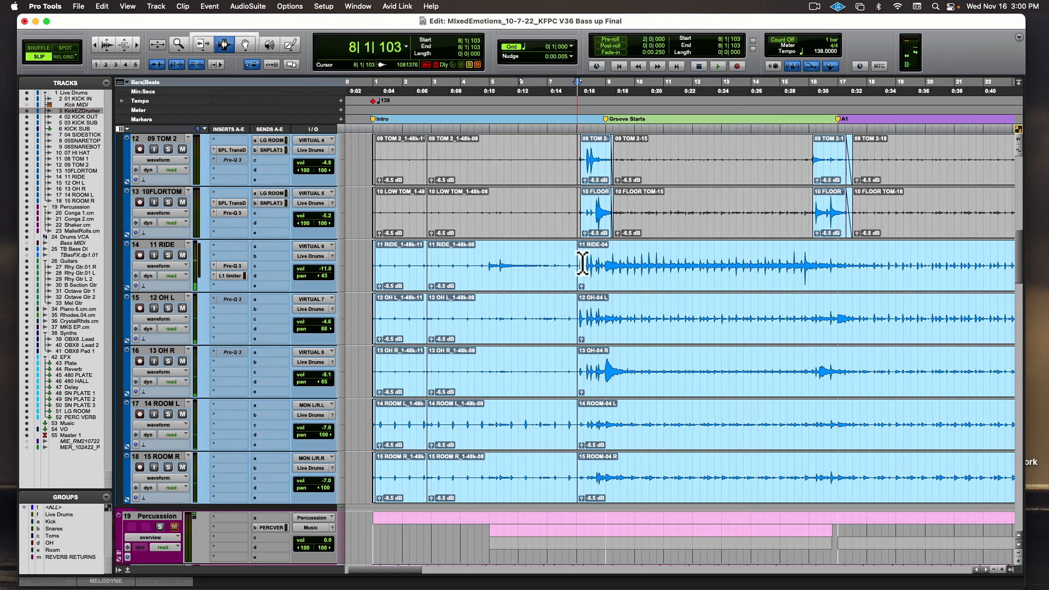
key("space")
scroll(157, 464, "down", 1)
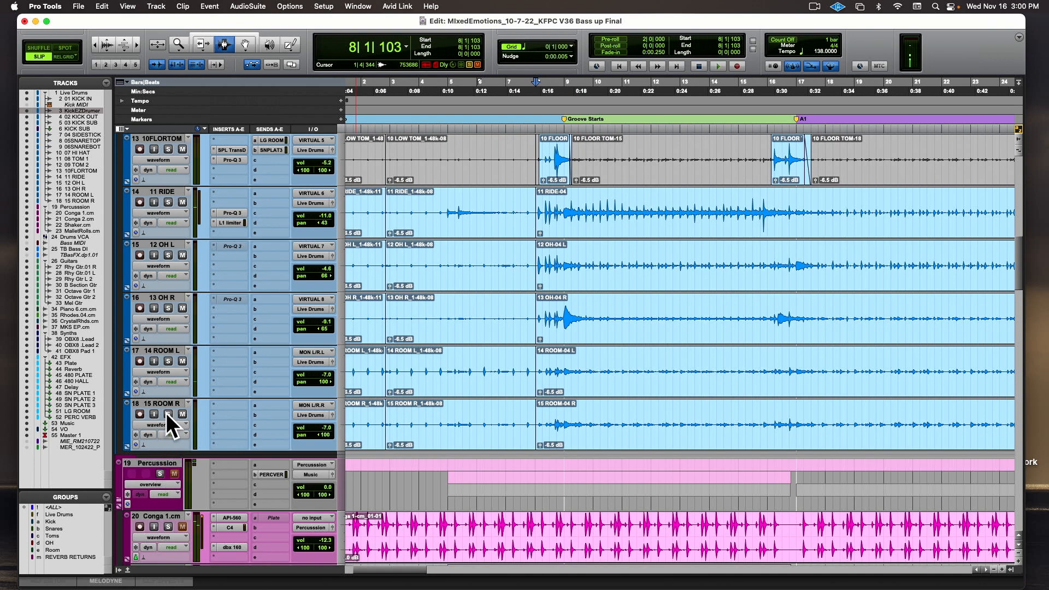
scroll(168, 421, "up", 15)
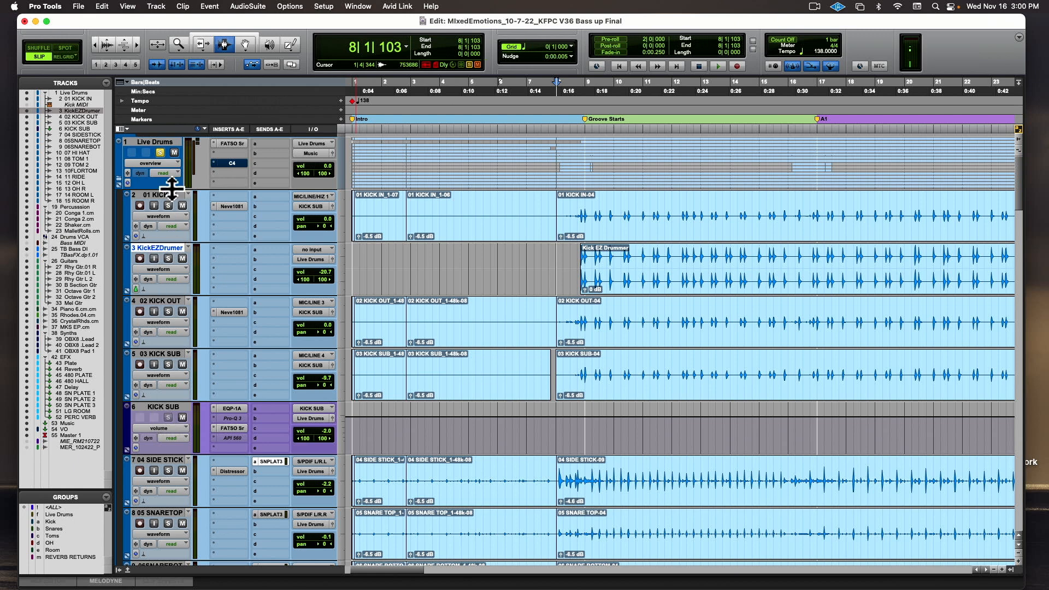
Step: Solo the 01 KICK IN track and play it from just before the Groove Starts marker
left_click(158, 245)
left_click(164, 195)
left_click(576, 216)
key("Tab")
key("space")
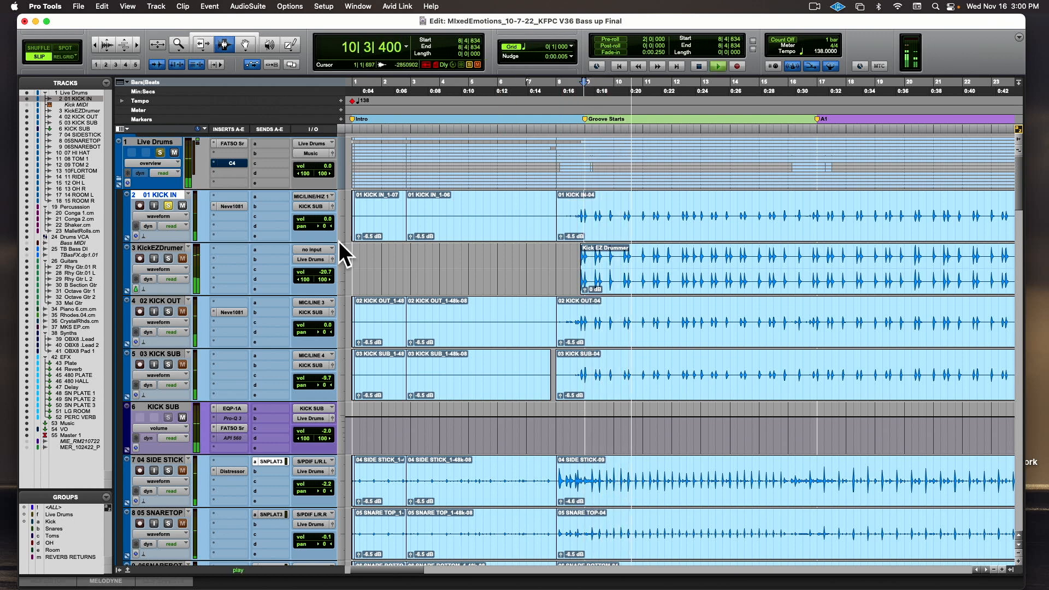
Step: Add 02 KICK OUT and 03 KICK SUB to the solo, listen to the sub alone, and stop playback
left_click(167, 312)
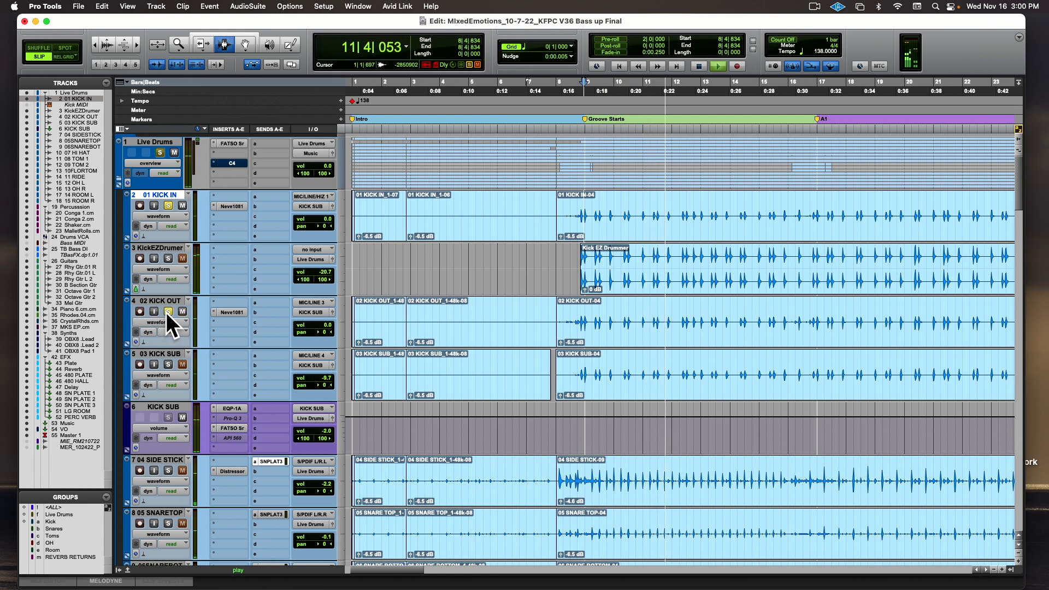
left_click(169, 206)
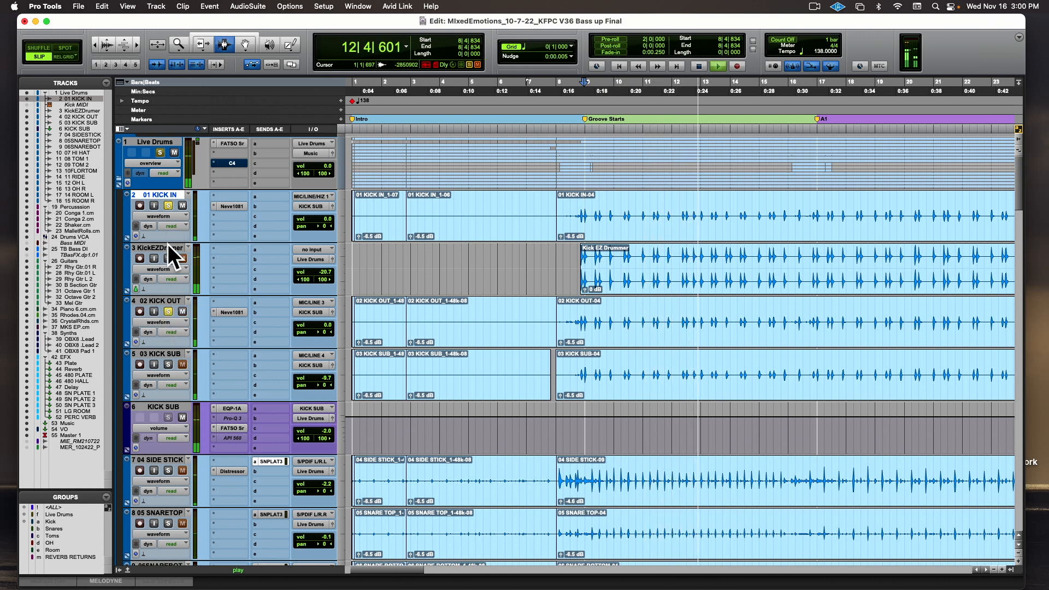
left_click(169, 364)
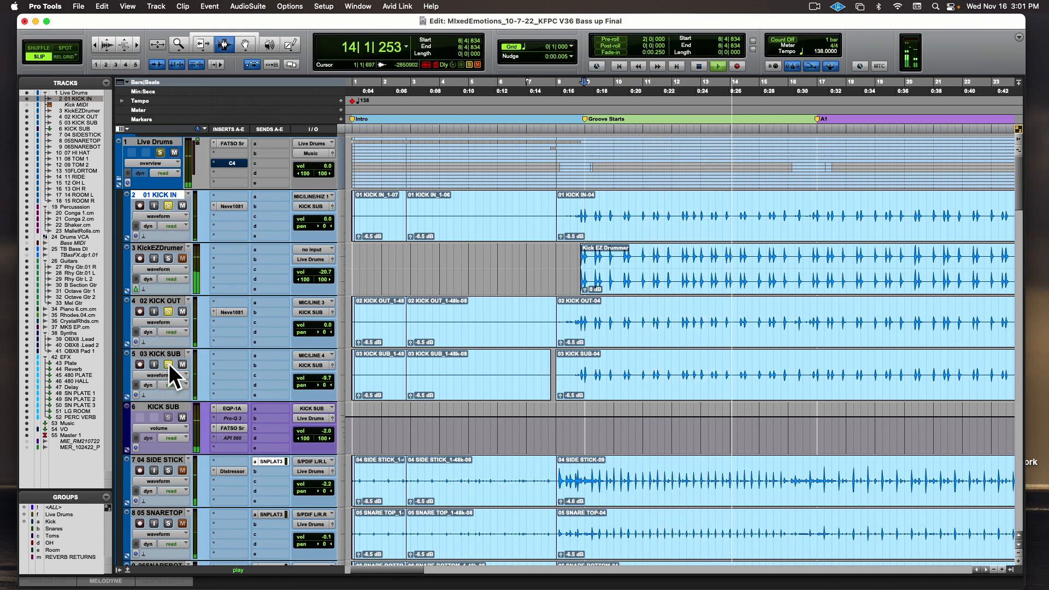
left_click(169, 311)
left_click(169, 206)
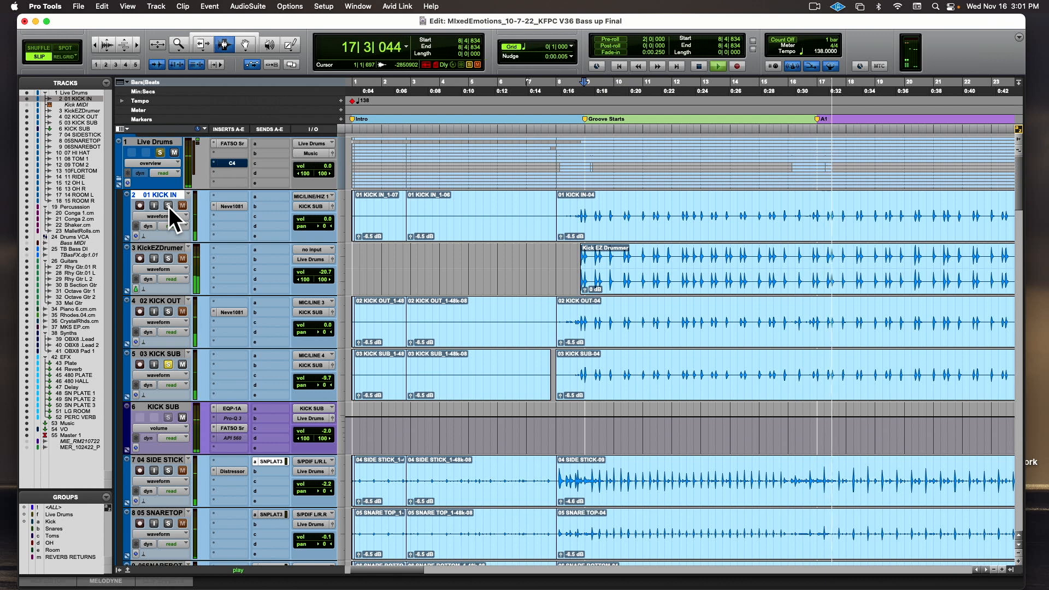
key("space")
Step: Solo only the KickEZDrumer track, audition its clip from the start, and clear the solo
left_click_drag(169, 207, 166, 391)
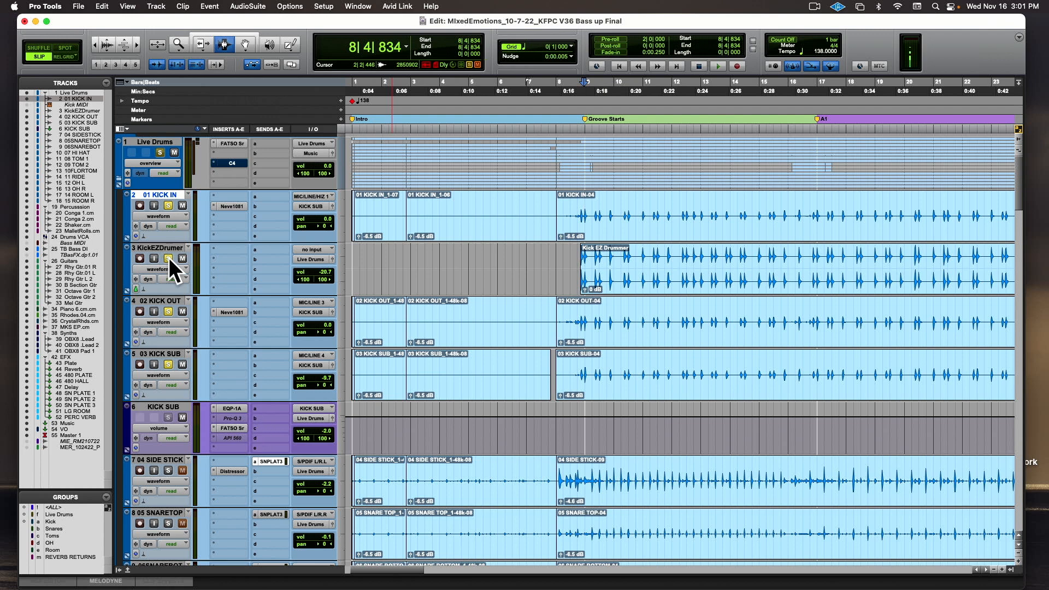
left_click(168, 206)
left_click(169, 312)
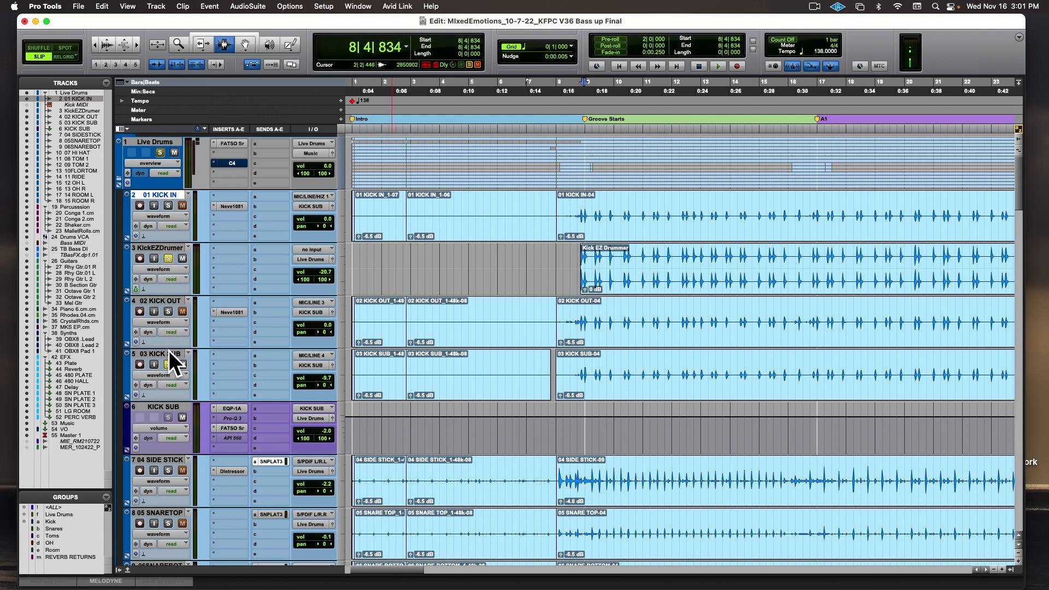
left_click(584, 262)
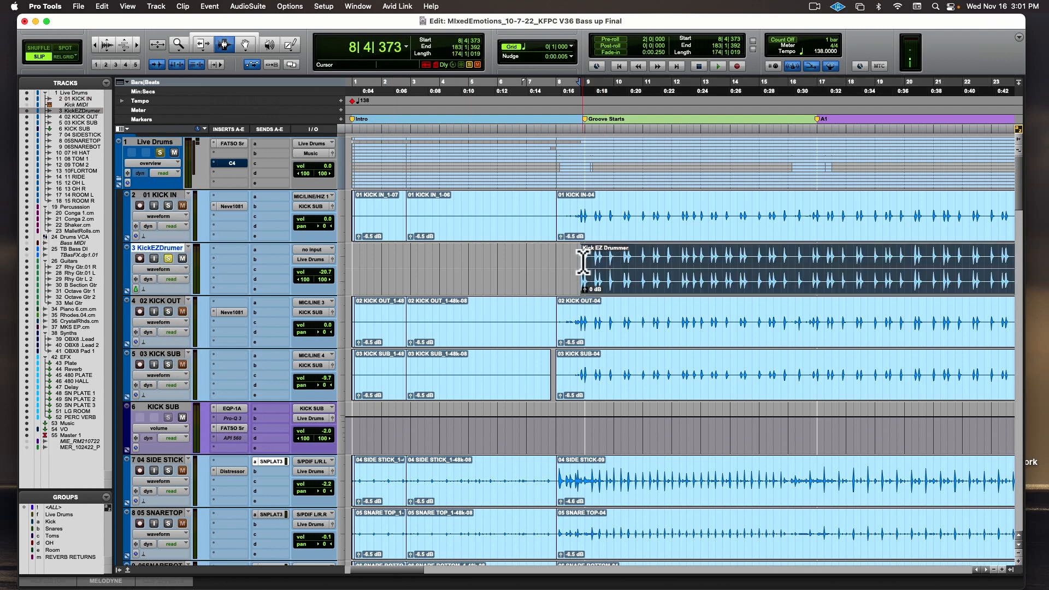
key("space")
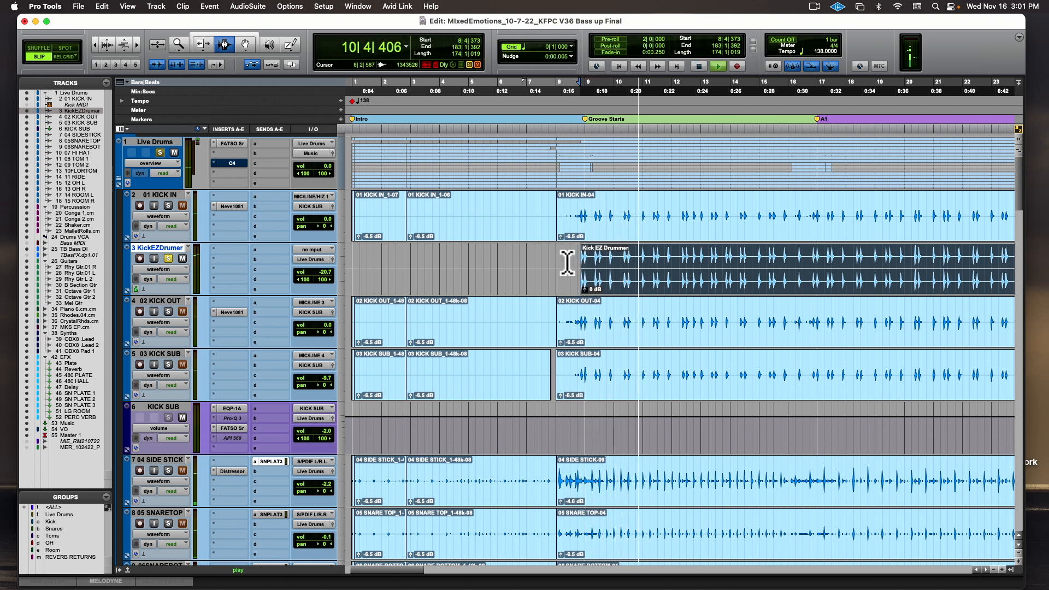
key("space")
left_click(169, 258)
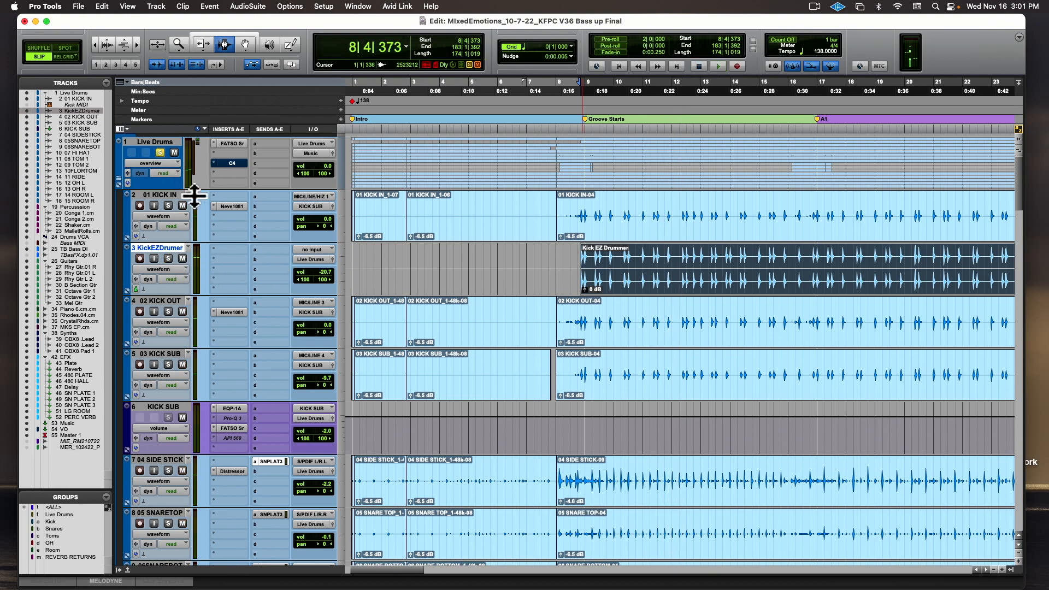
Step: Play the drums from just before the Groove Starts marker and listen with KickEZDrumer muted
scroll(189, 189, "down", 10)
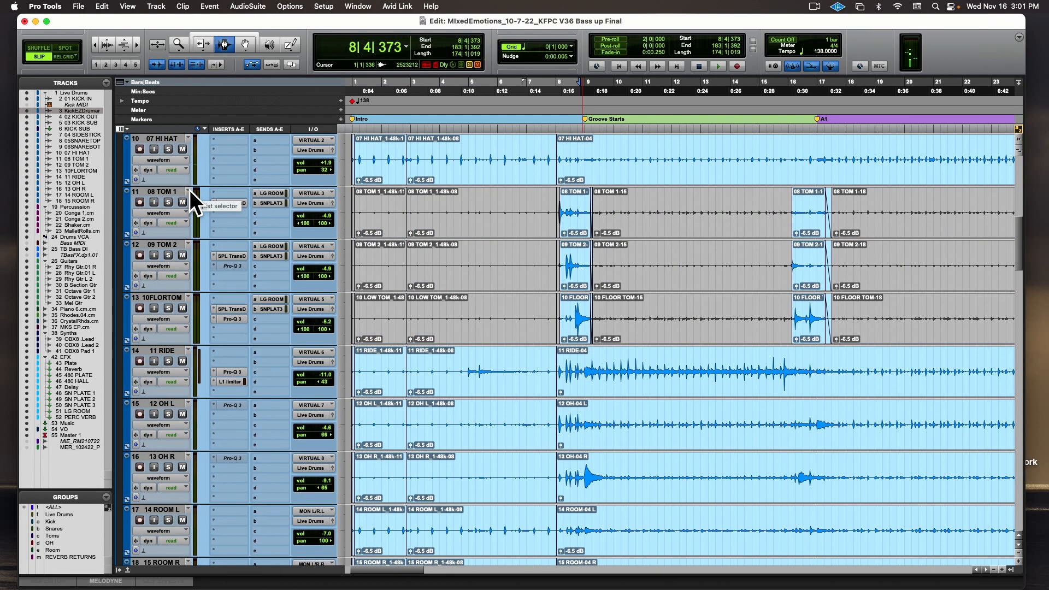
scroll(189, 189, "down", 8)
scroll(550, 407, "down", 3)
key("space")
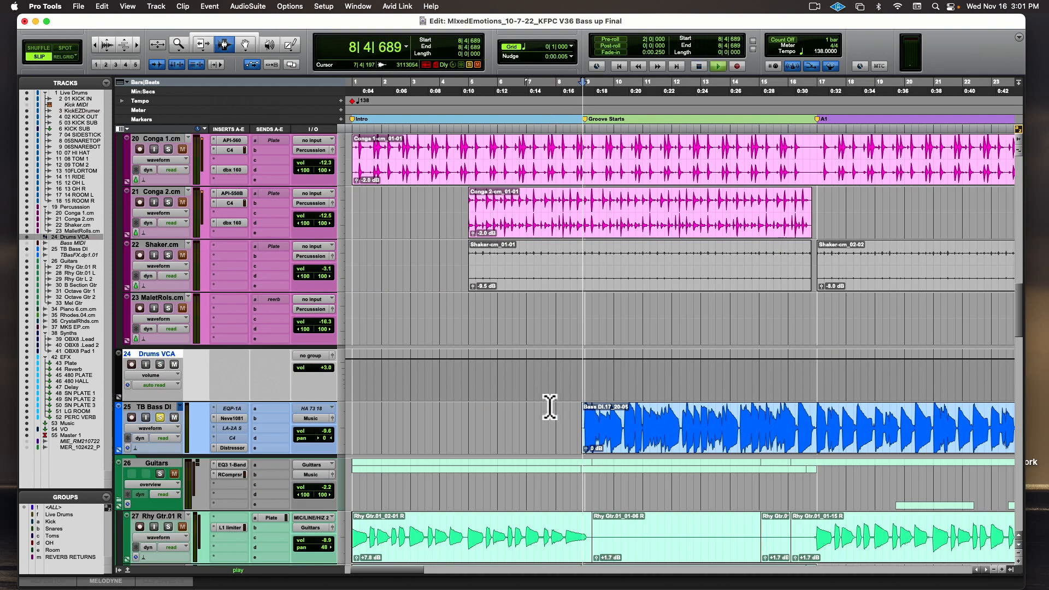
scroll(550, 407, "left", 2)
scroll(550, 407, "up", 14)
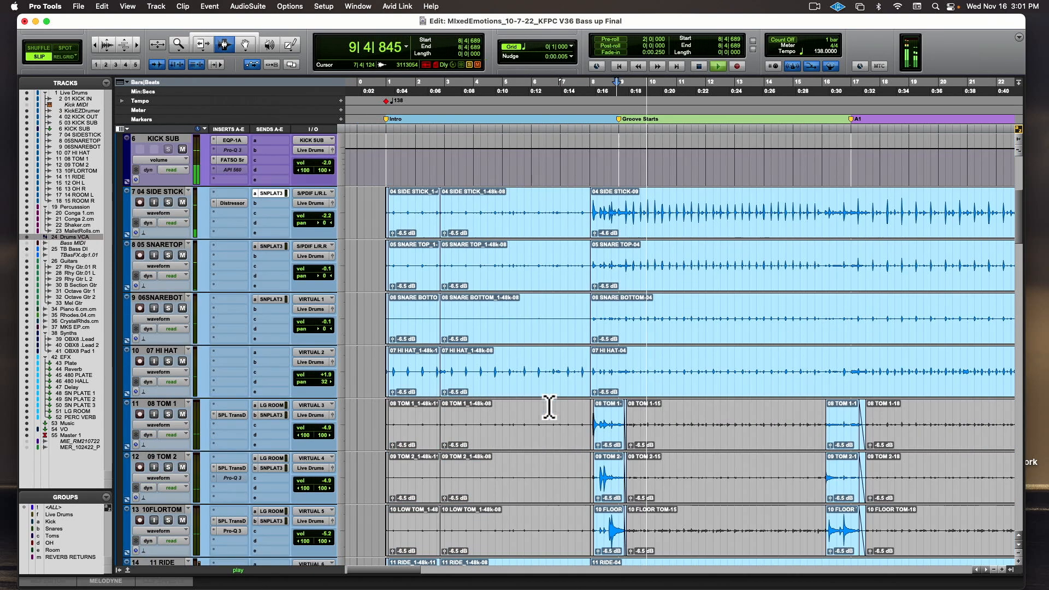
scroll(550, 407, "up", 5)
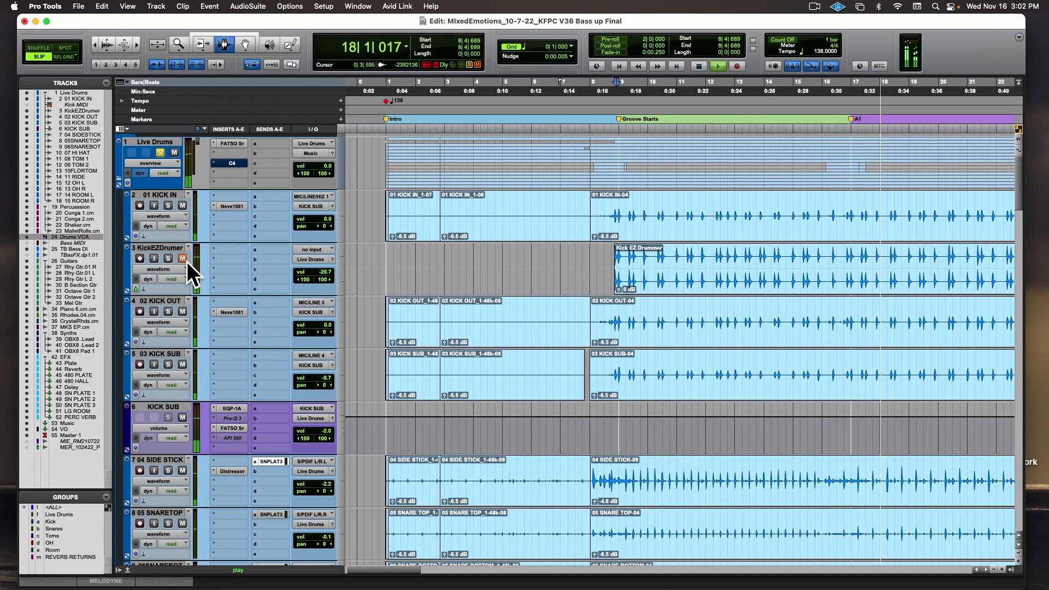
key("space")
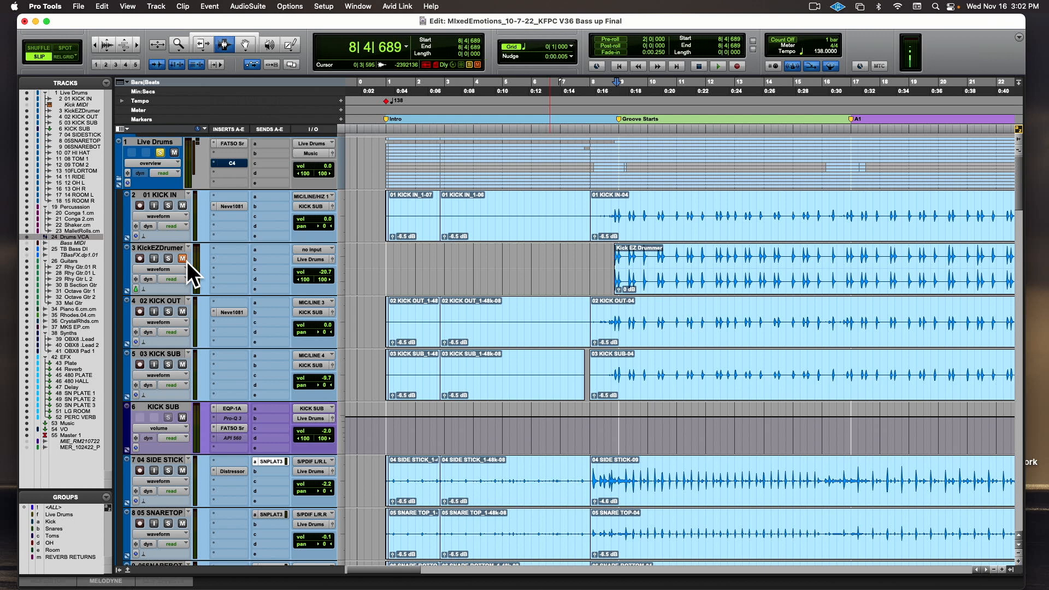
Step: Replay the groove section with KickEZDrumer unmuted to compare the kick sound, and stop playback
key("space")
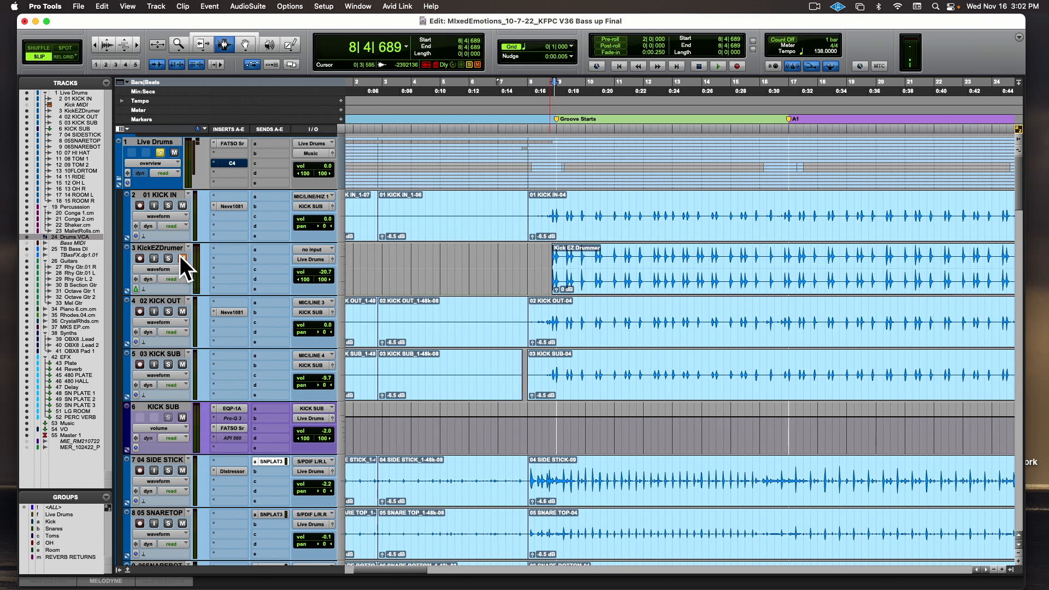
left_click(556, 266)
key("space")
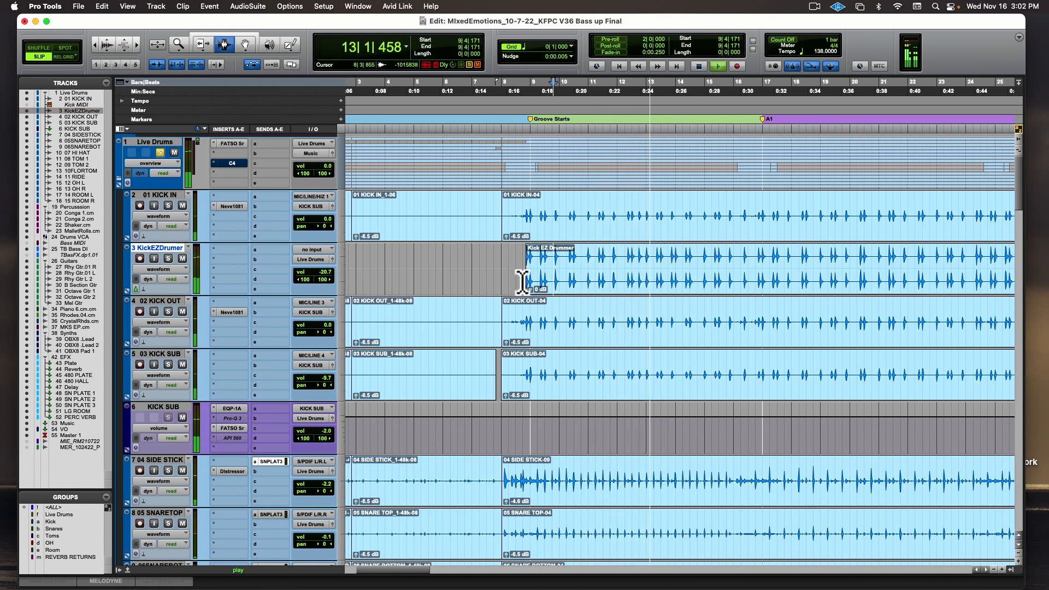
key("space")
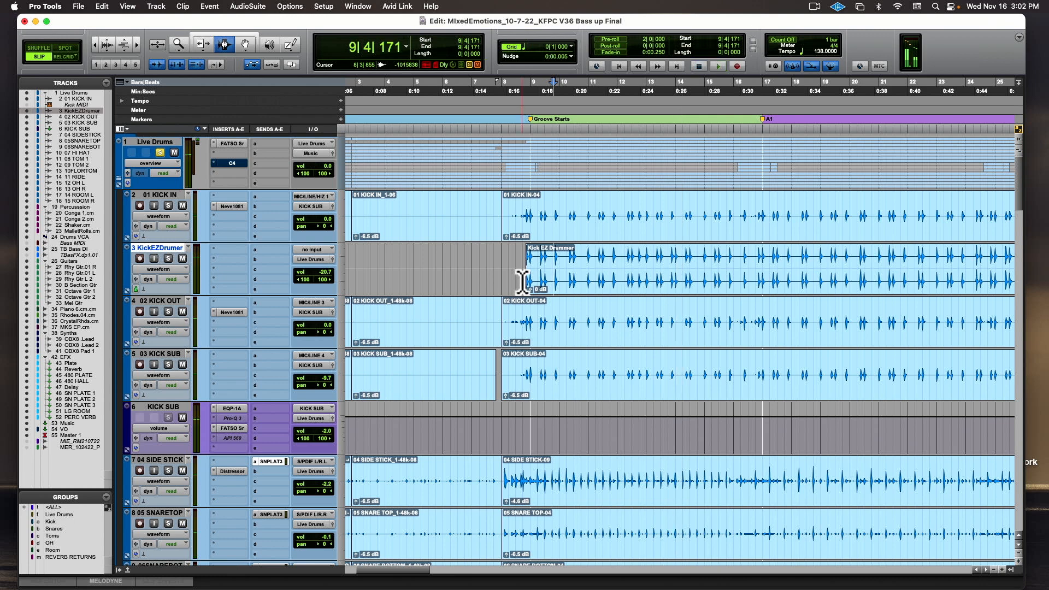
Step: Make the KickEZDrumer track inactive
left_click(160, 248)
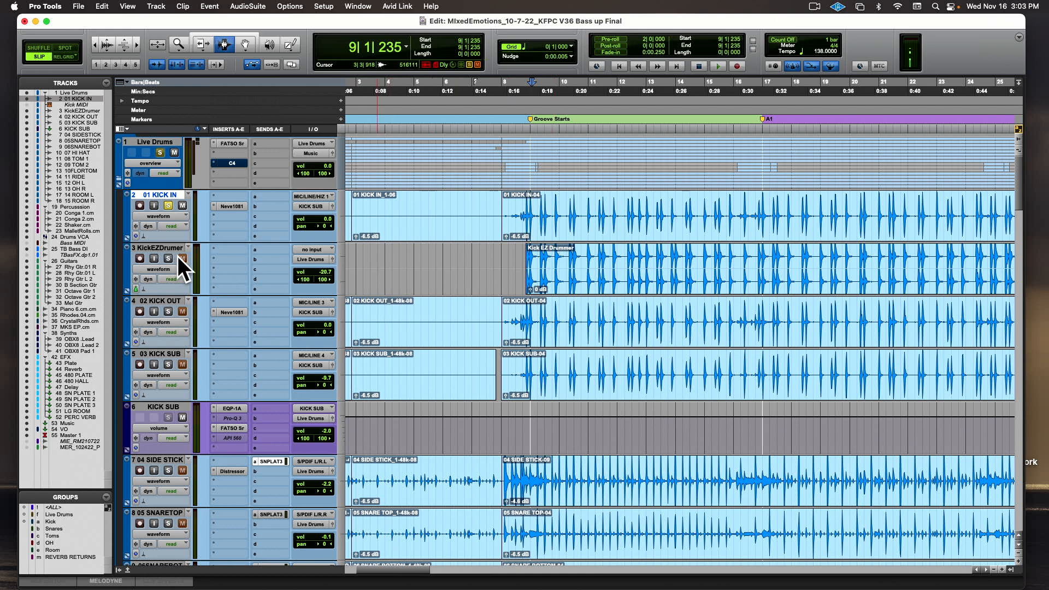
right_click(159, 249)
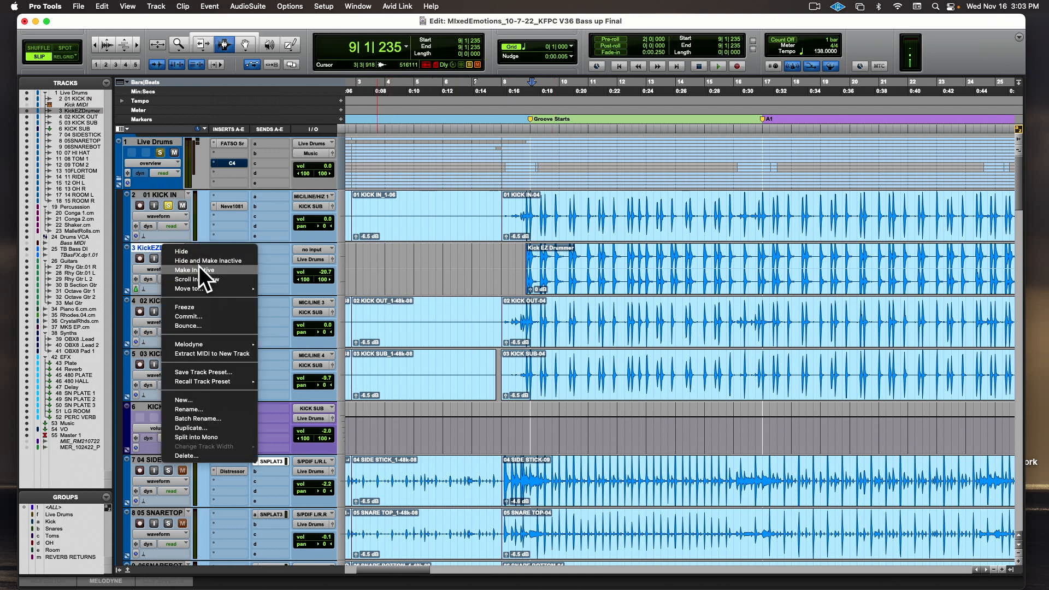
left_click(199, 269)
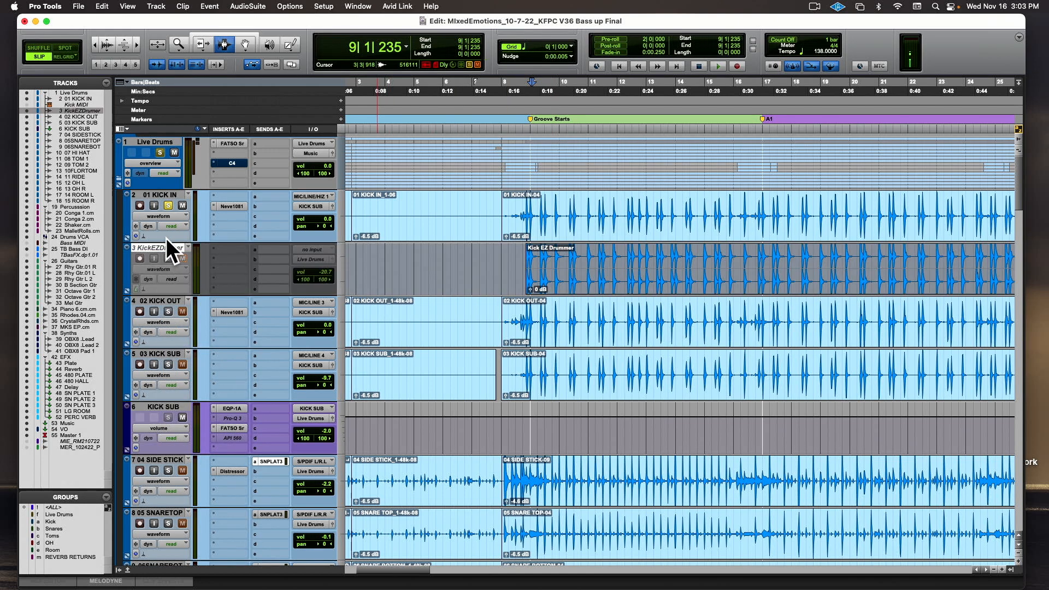
Step: Create one stereo instrument track named MIDI Kick directly below the 01 KICK IN track
left_click(160, 195)
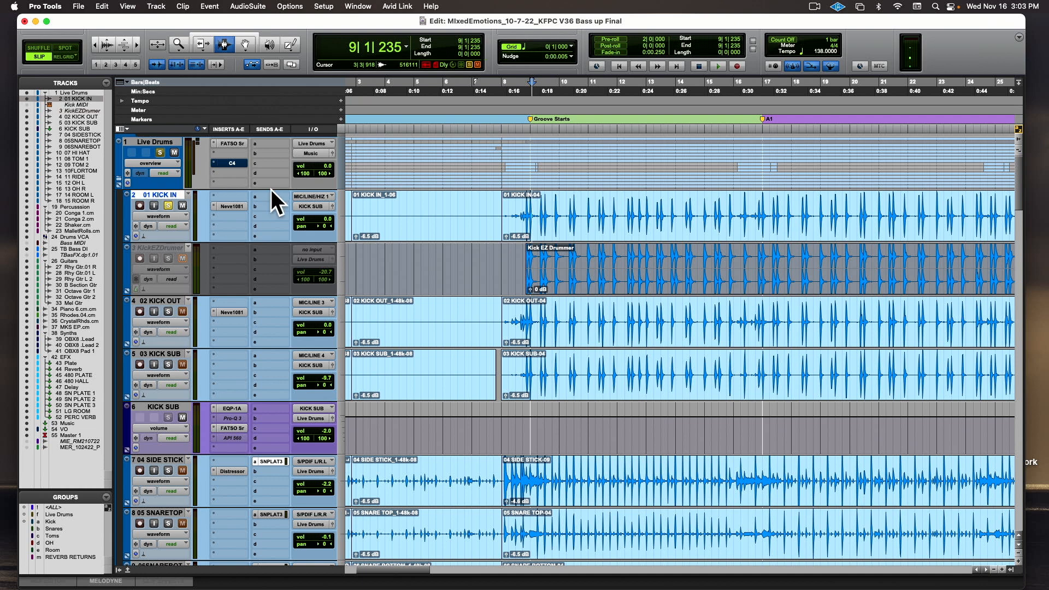
key("super+shift+n")
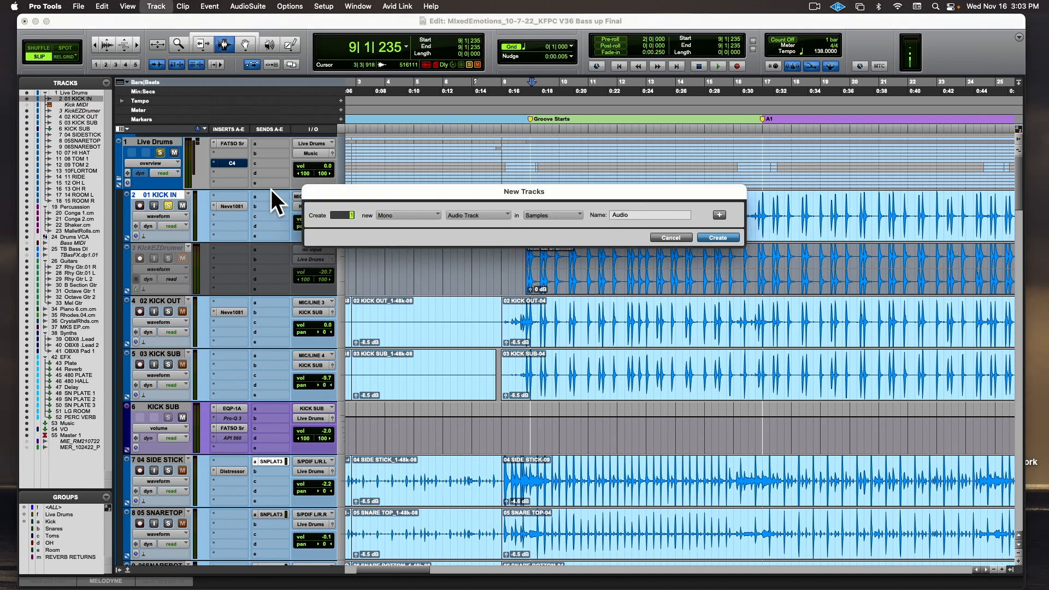
left_click(403, 214)
left_click(411, 227)
left_click(474, 214)
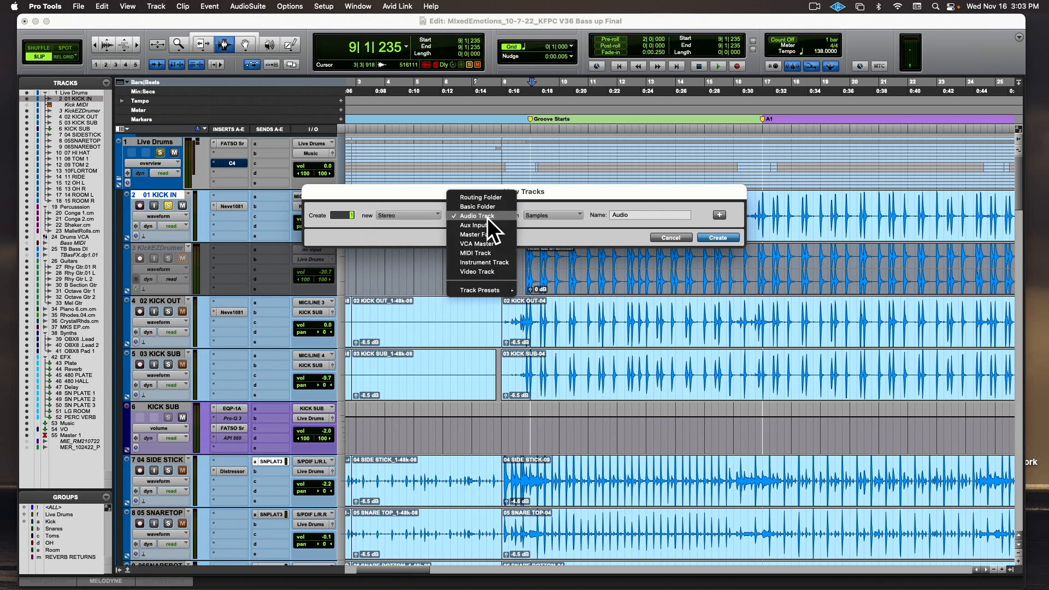
left_click(495, 263)
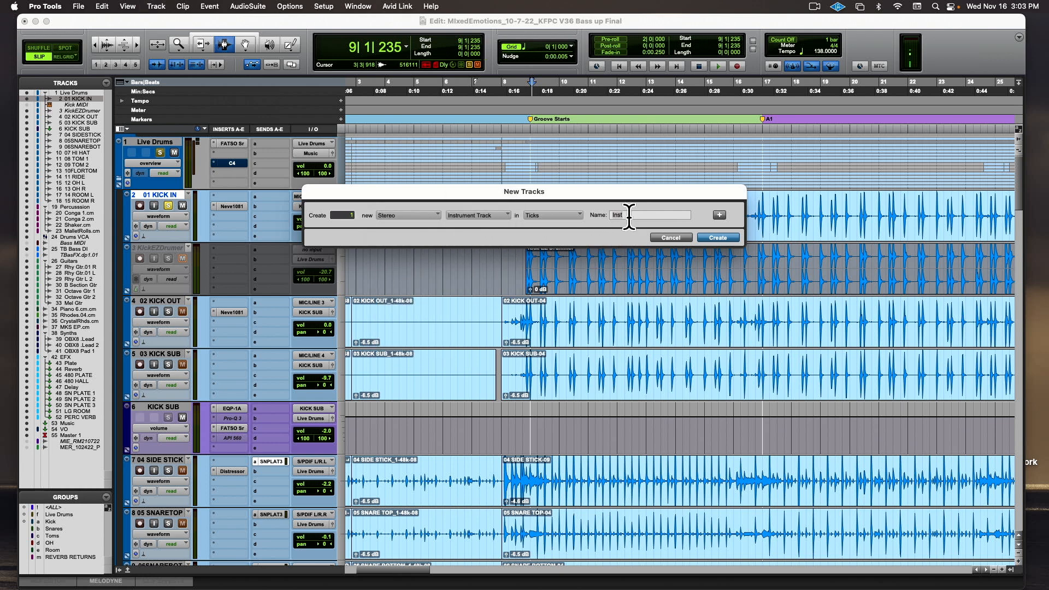
type("M")
key("BackSpace")
key("BackSpace")
key("Return")
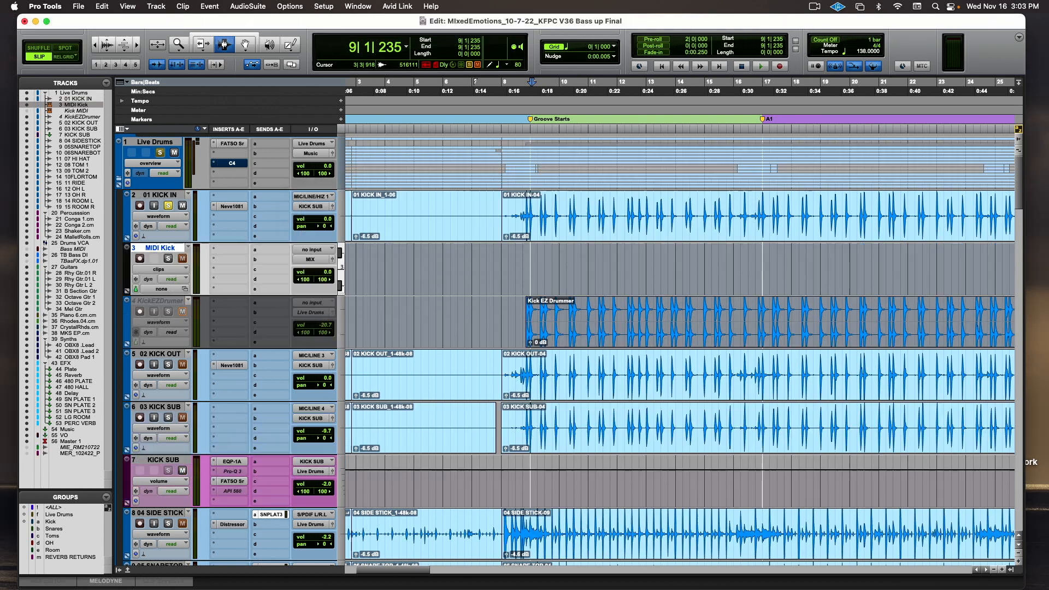
Step: Play the soloed 01 KICK IN track from bar 8 and examine its individual hits up close
left_click(508, 230)
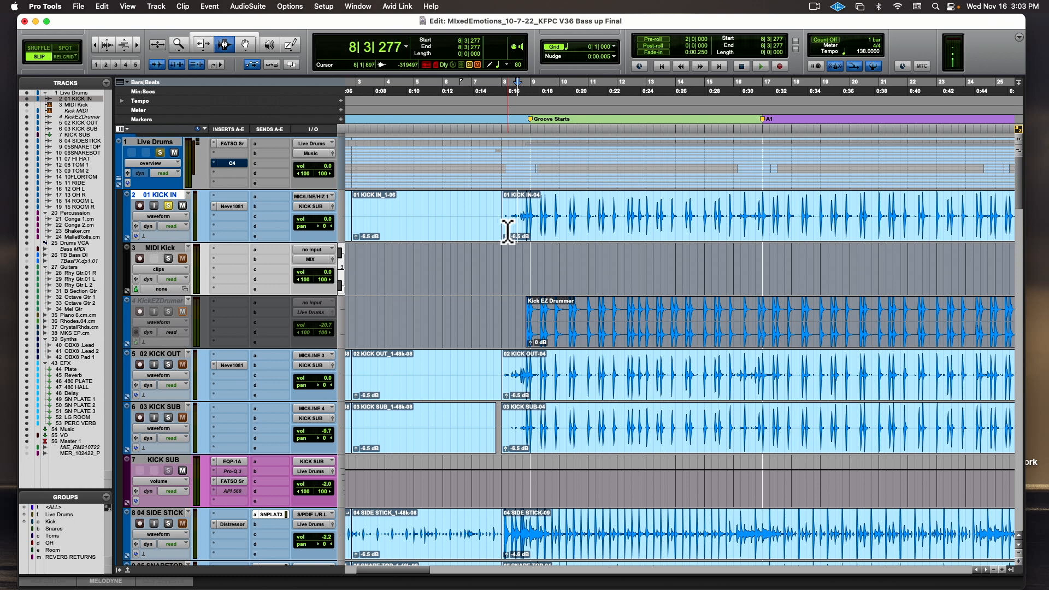
key("space")
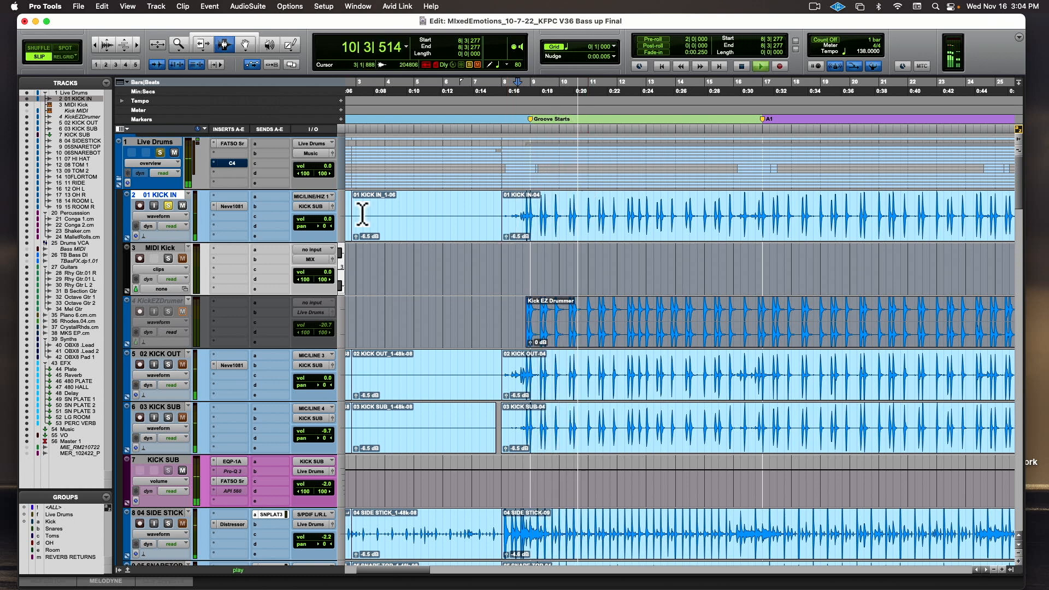
key("super+]")
key("super+]")
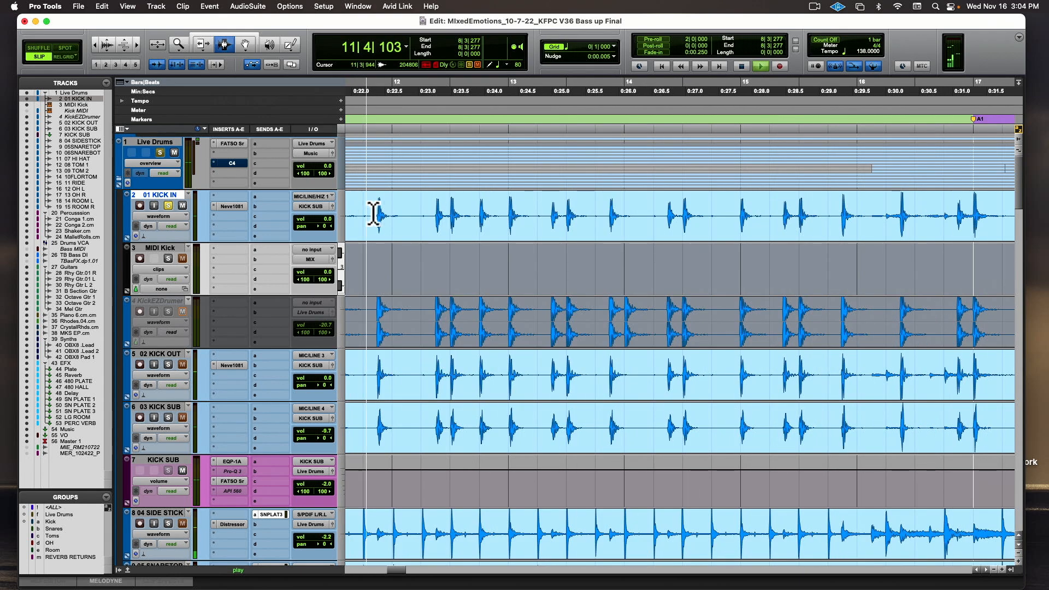
key("space")
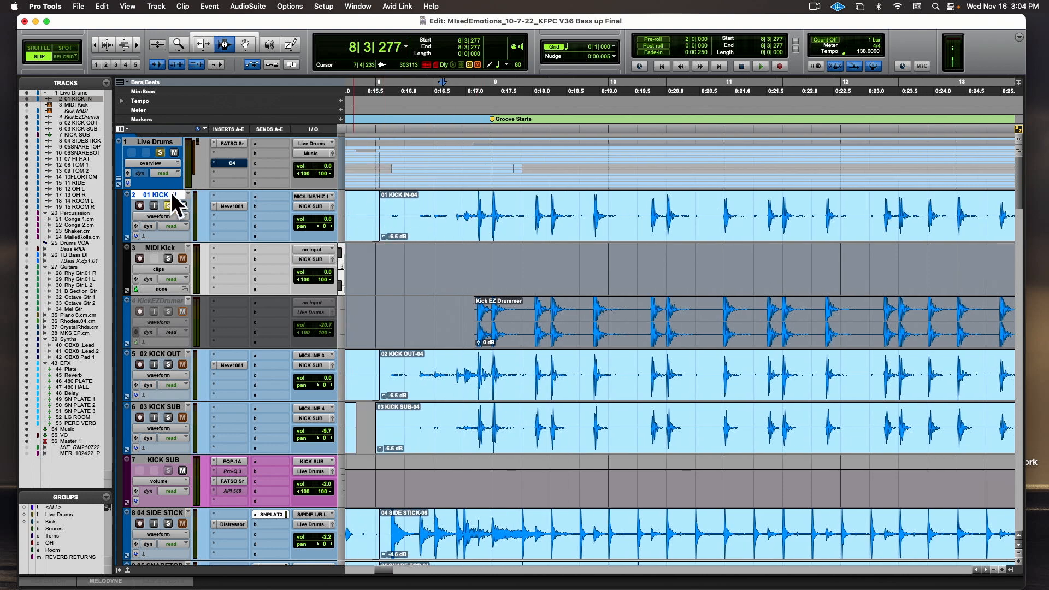
left_click(189, 194)
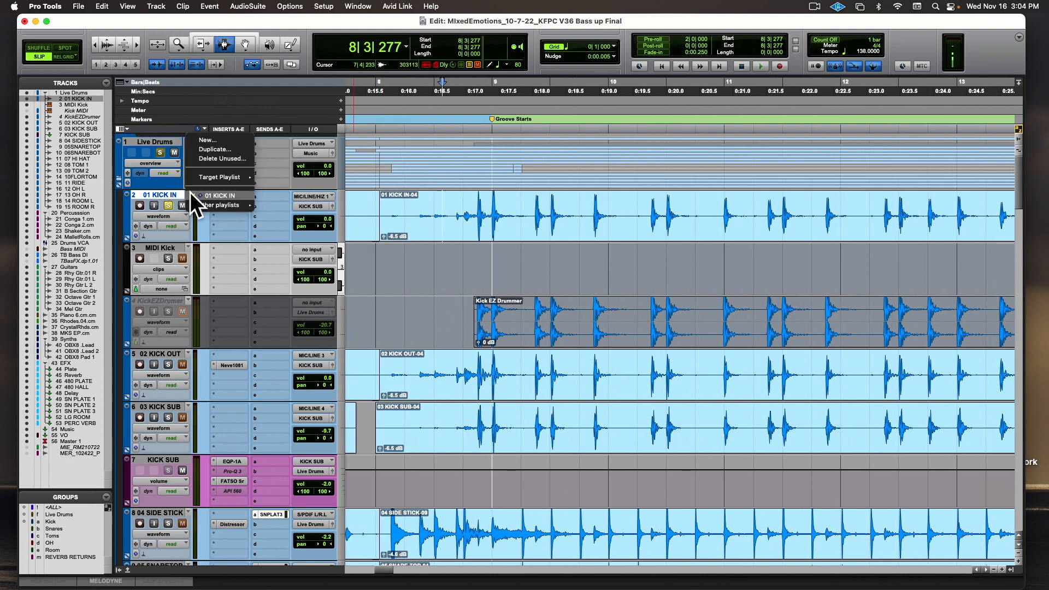
left_click(205, 147)
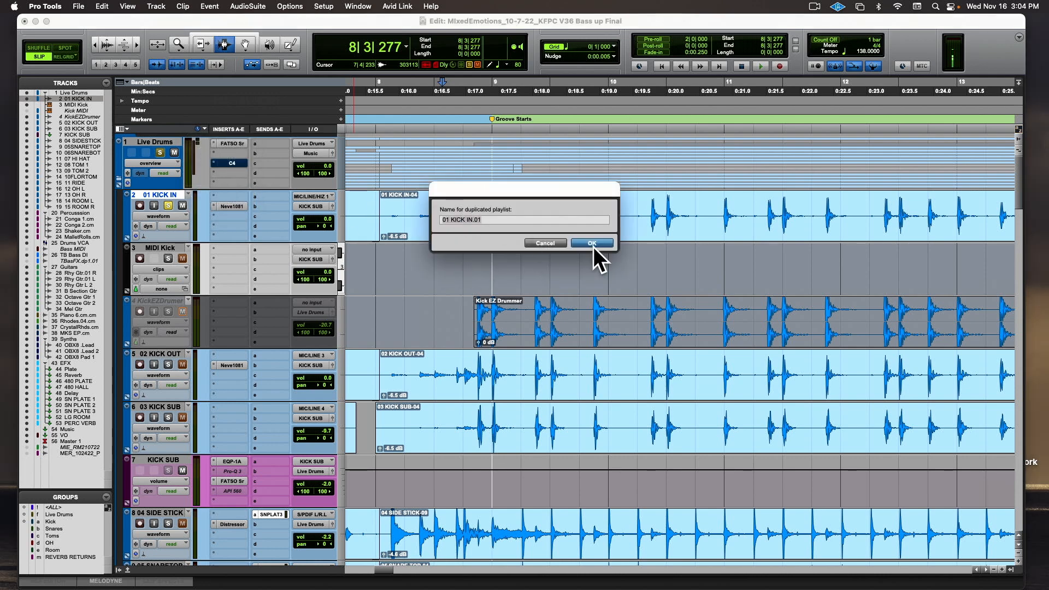
left_click(552, 244)
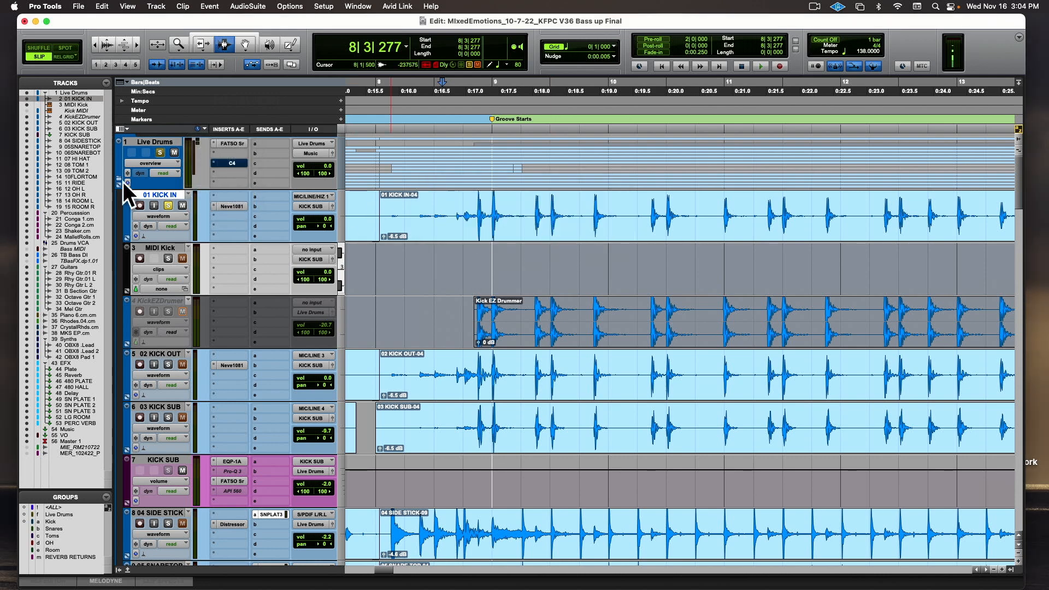
Step: Duplicate the 01 KICK IN track and name the copy 01 KICK IN For MIDI
right_click(160, 194)
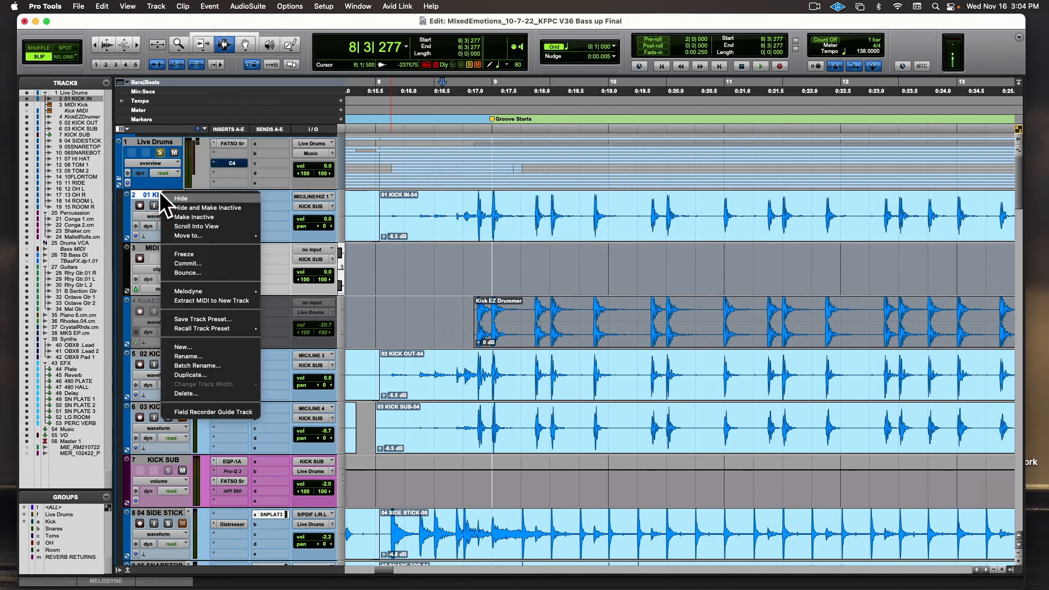
left_click(201, 376)
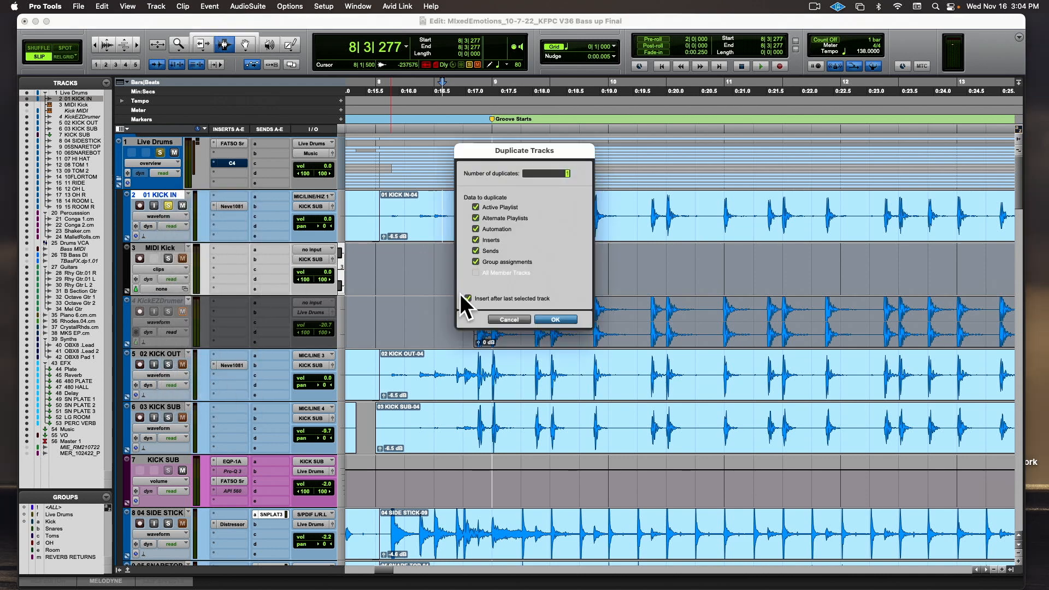
left_click(552, 319)
double_click(176, 249)
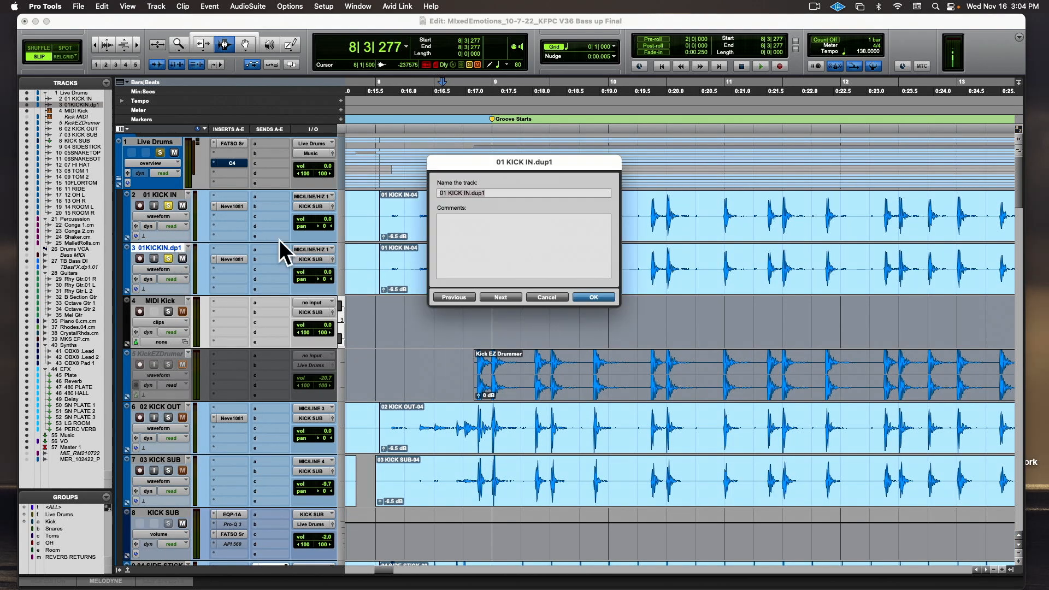
left_click(492, 195)
key("BackSpace")
key("BackSpace")
key("BackSpace")
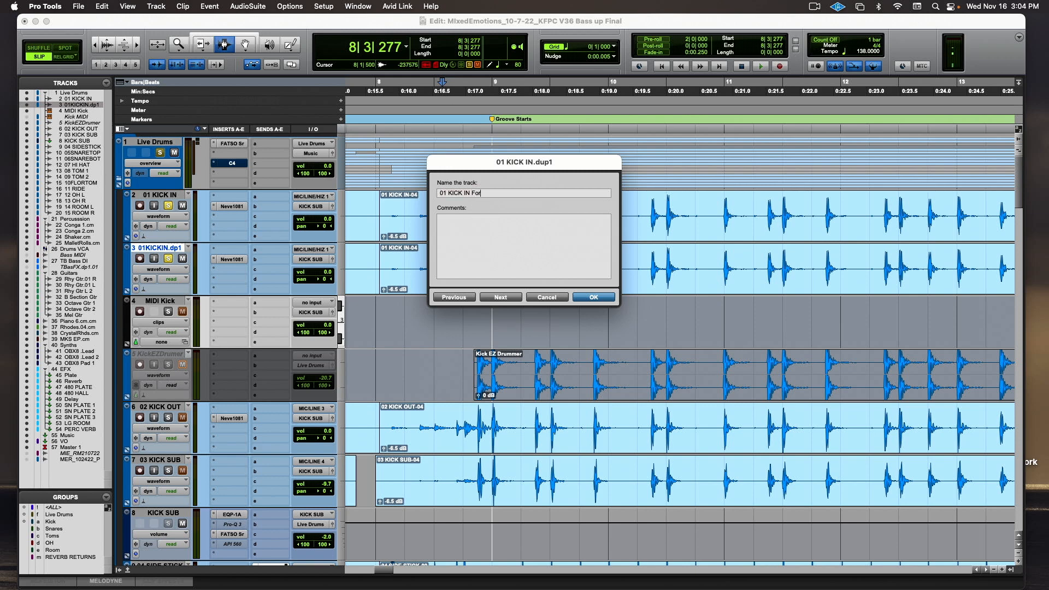
type("For MIDI")
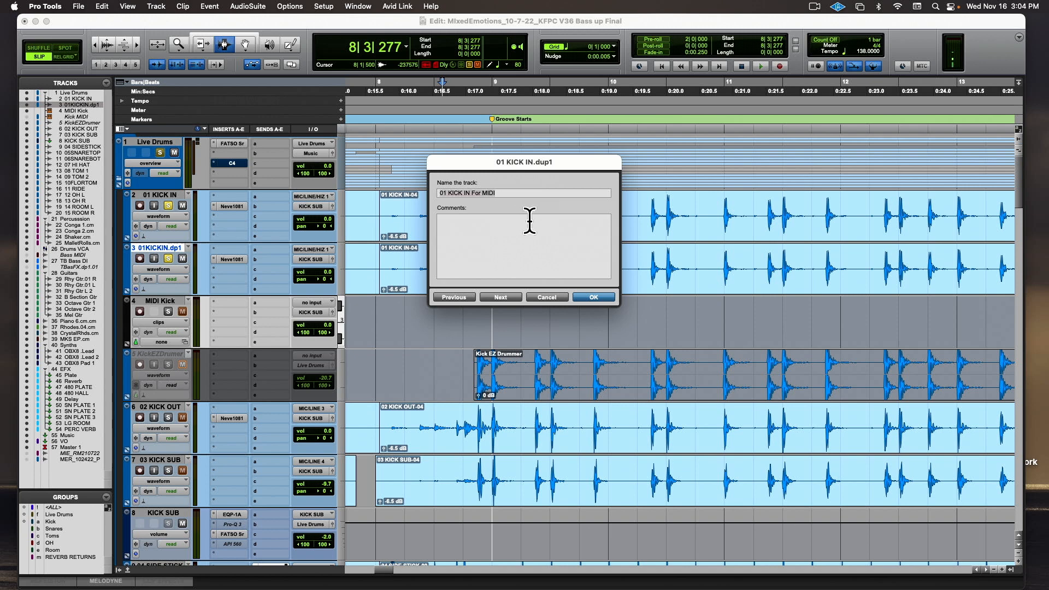
left_click(594, 297)
Step: Rename the audio clip on the duplicated kick track to 01 KICK IN For MIDI
double_click(457, 277)
type("01 KICK IN For MIDI")
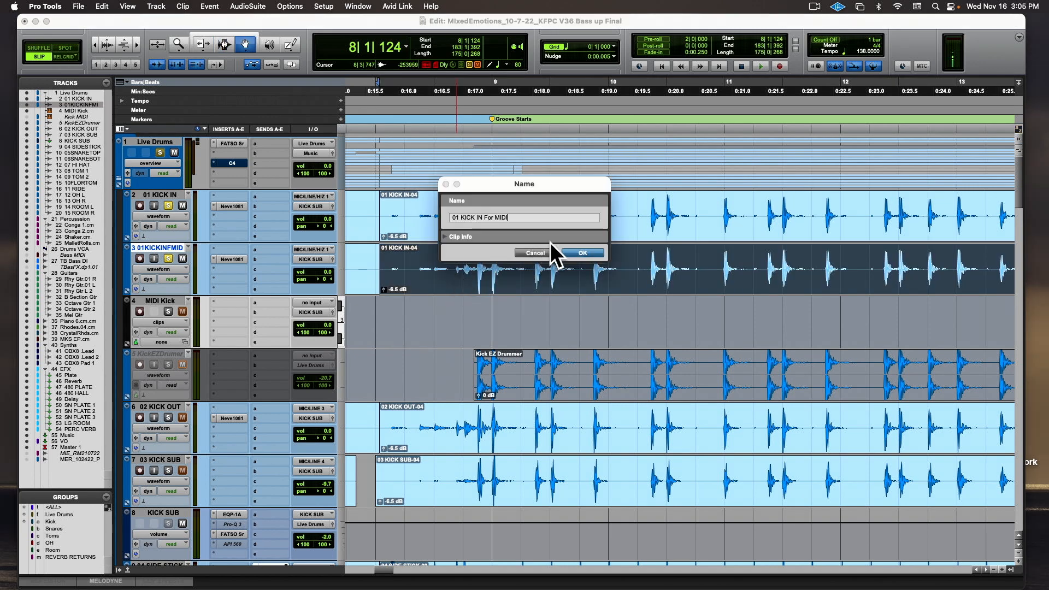
left_click(571, 253)
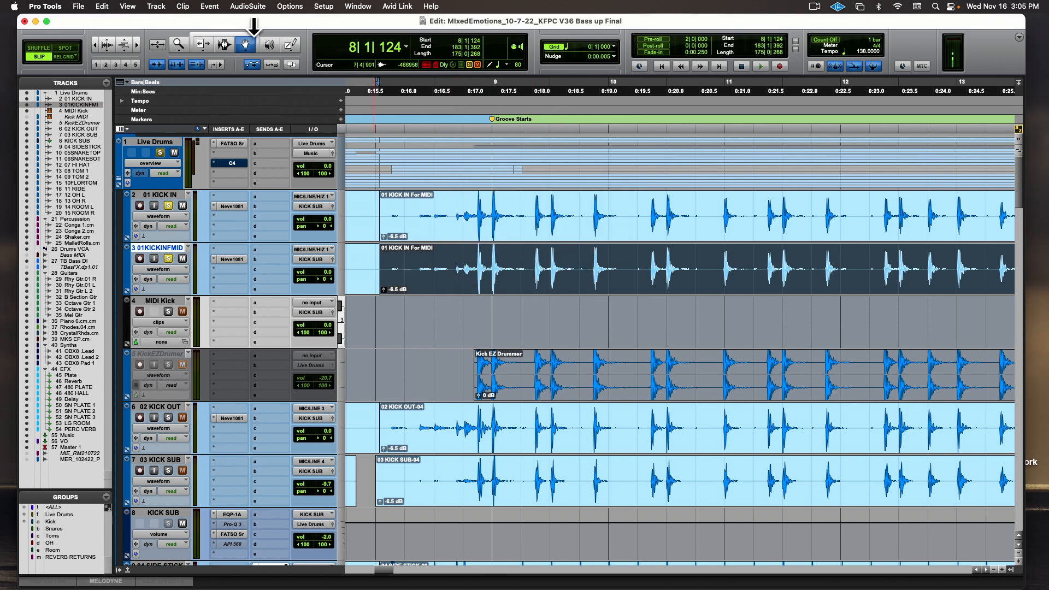
Step: Strip silence from the duplicated kick clip with a -37 dB threshold, and trim the first resulting clip's start to its kick hit
left_click(101, 6)
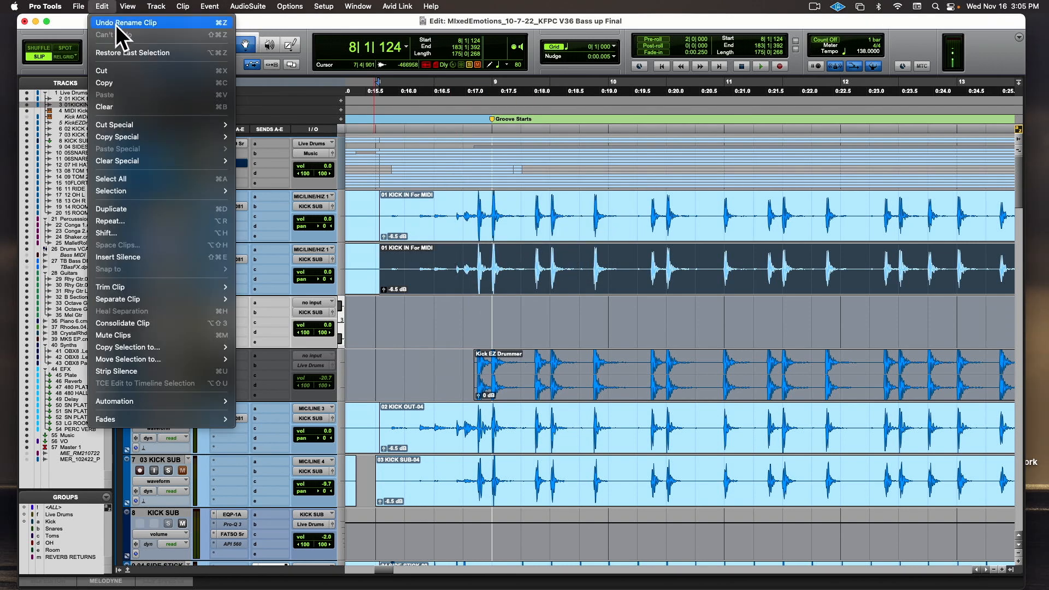
key("super+u")
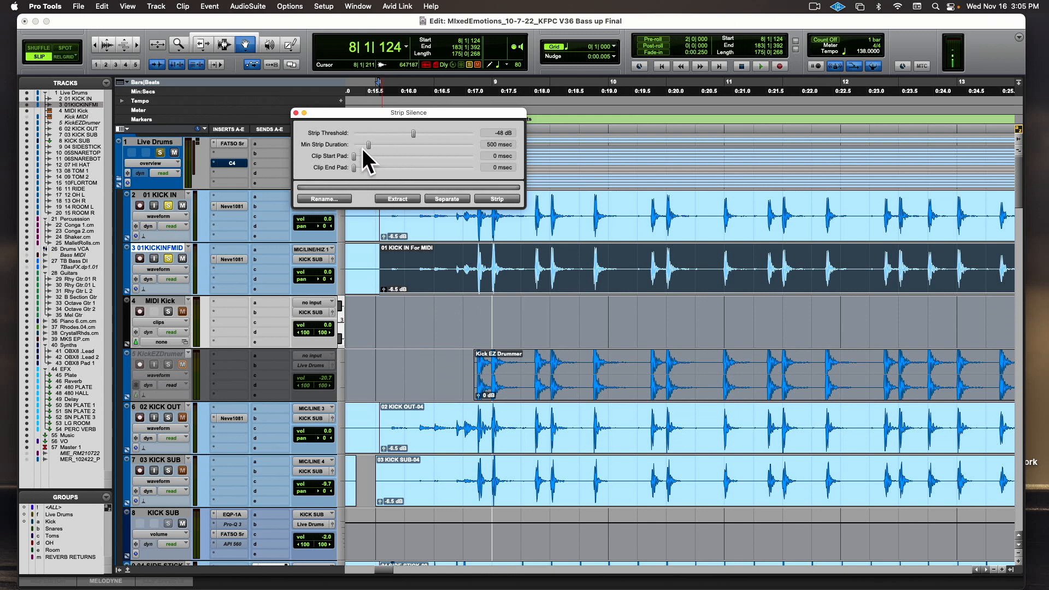
left_click_drag(416, 132, 429, 133)
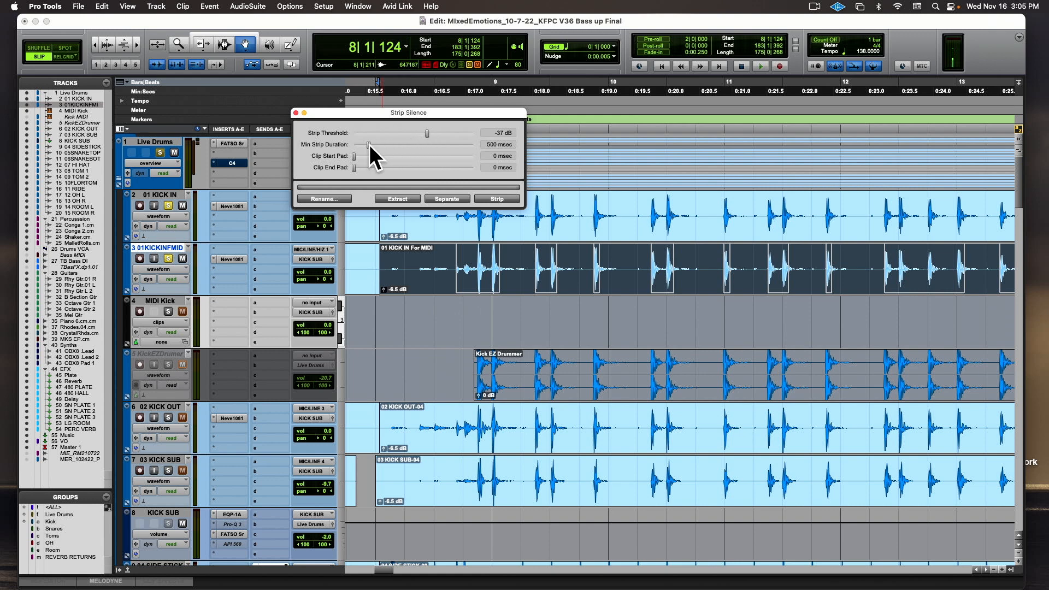
left_click_drag(353, 153, 353, 156)
left_click_drag(460, 284, 477, 282)
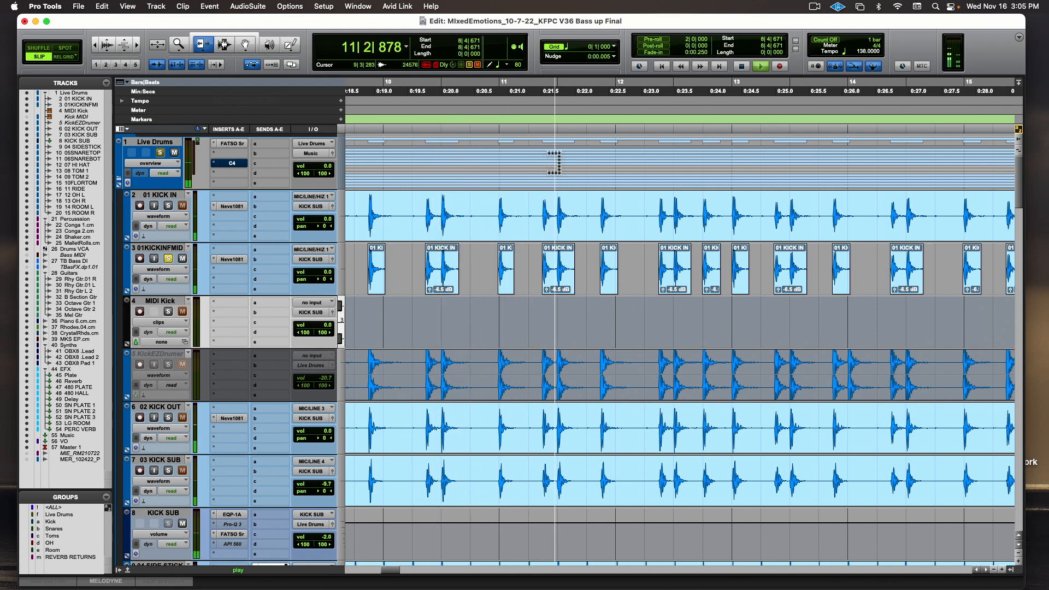
Step: Shorten the ends of the single-hit clips just before bars 10 and 12 on the duplicated kick track, auditioning the passage
key("space")
left_click(385, 268)
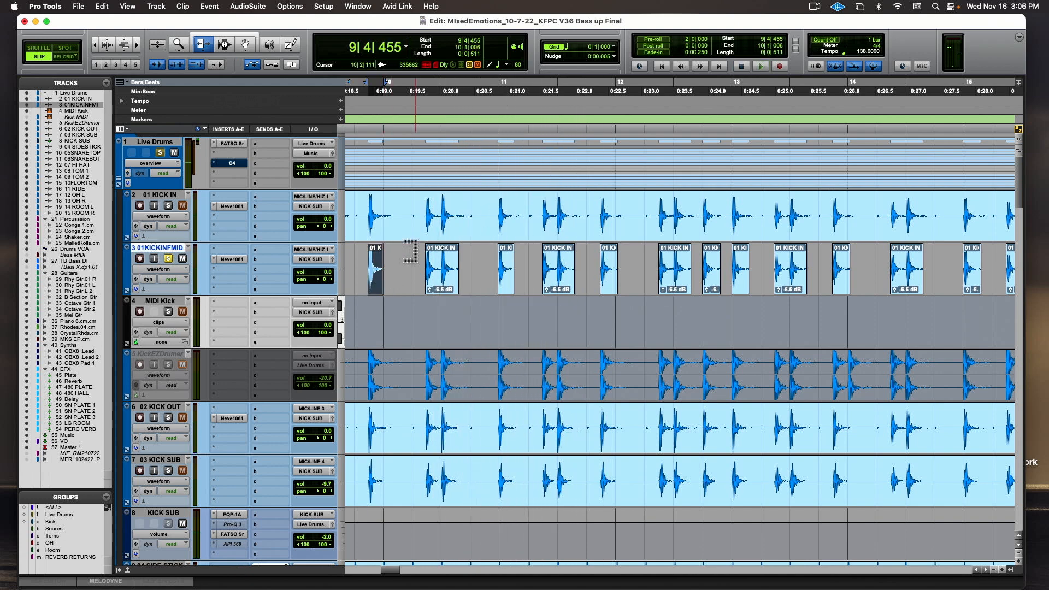
left_click(361, 120)
key("space")
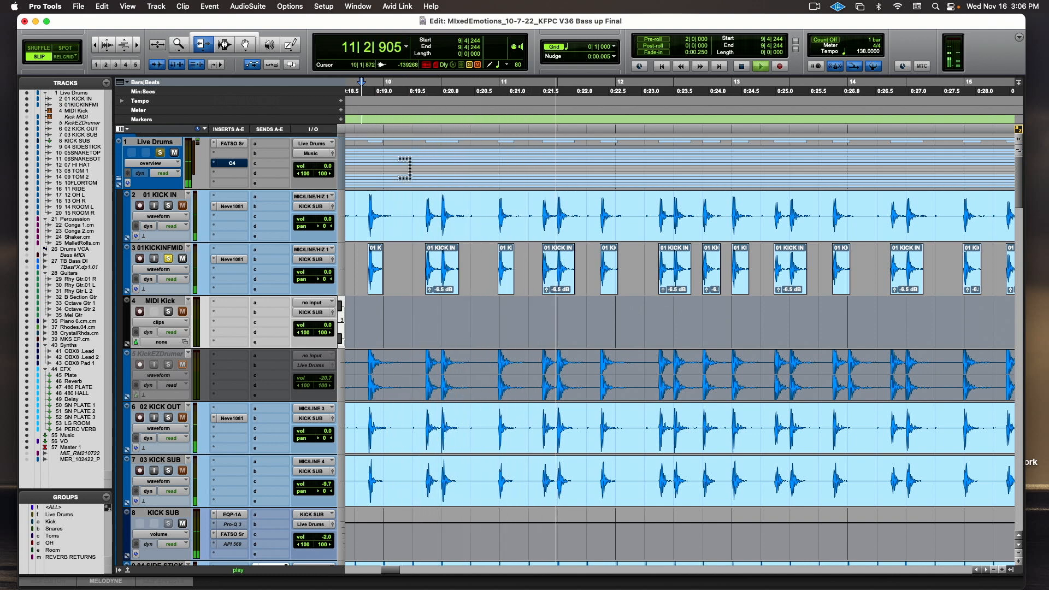
left_click(605, 261)
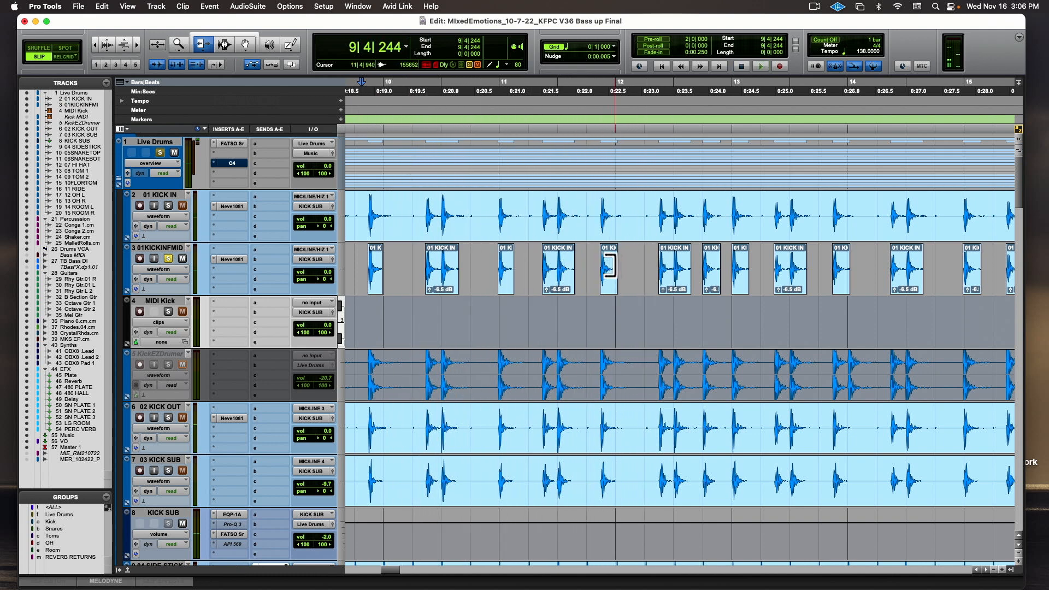
key("space")
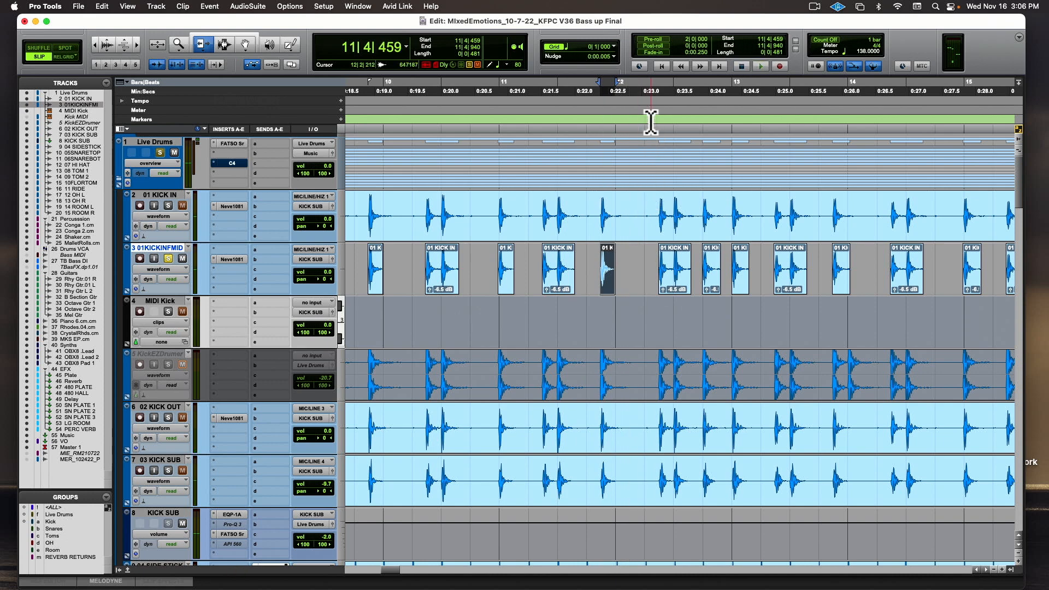
Step: Audition bar 12 and shorten the end of the double-hit clip in the middle of that bar
left_click(651, 164)
key("space")
key("space")
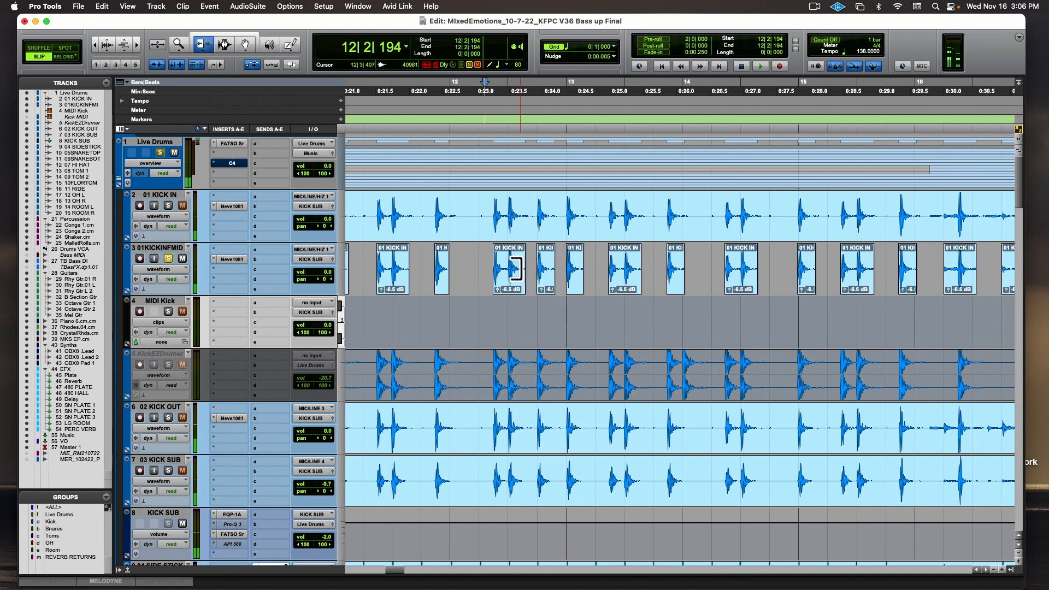
left_click(521, 270)
left_click(531, 119)
key("space")
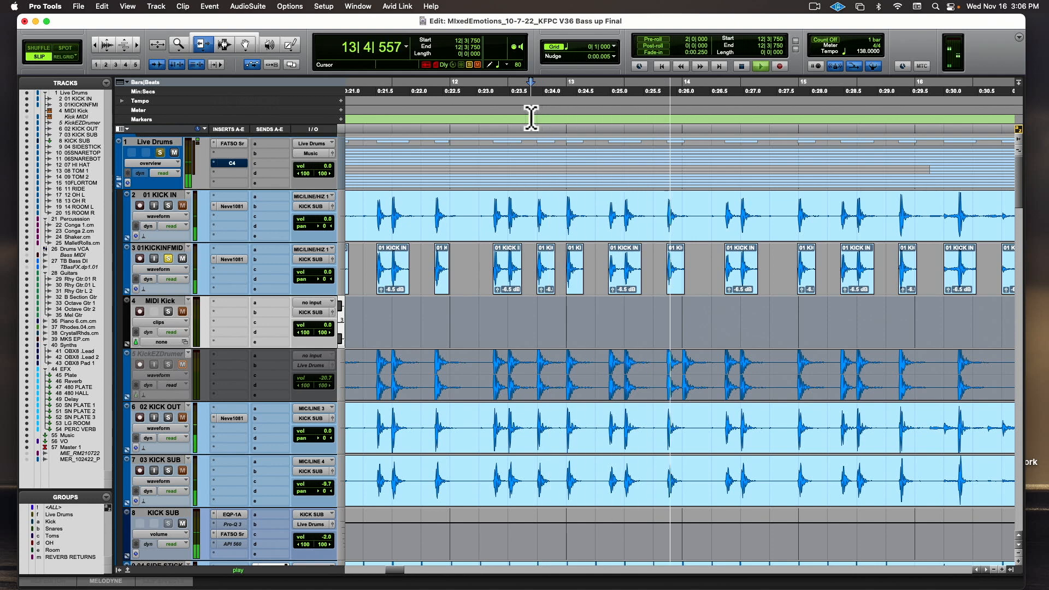
Step: Shorten the end of the single-hit clip just before bar 14, and play on from the middle of bar 14
key("space")
left_click(723, 118)
key("space")
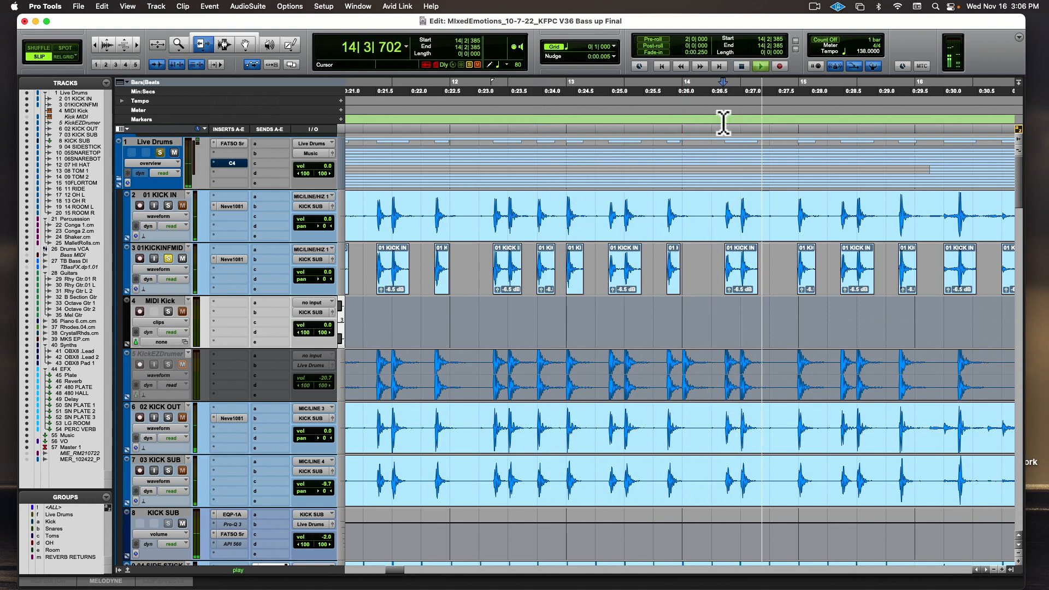
key("super+bracketleft")
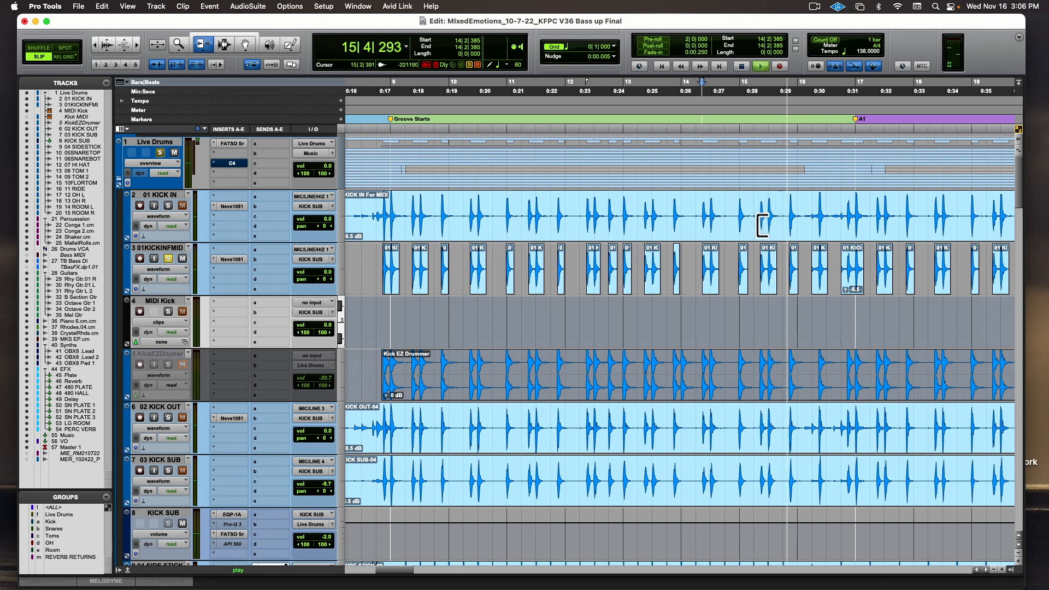
key("space")
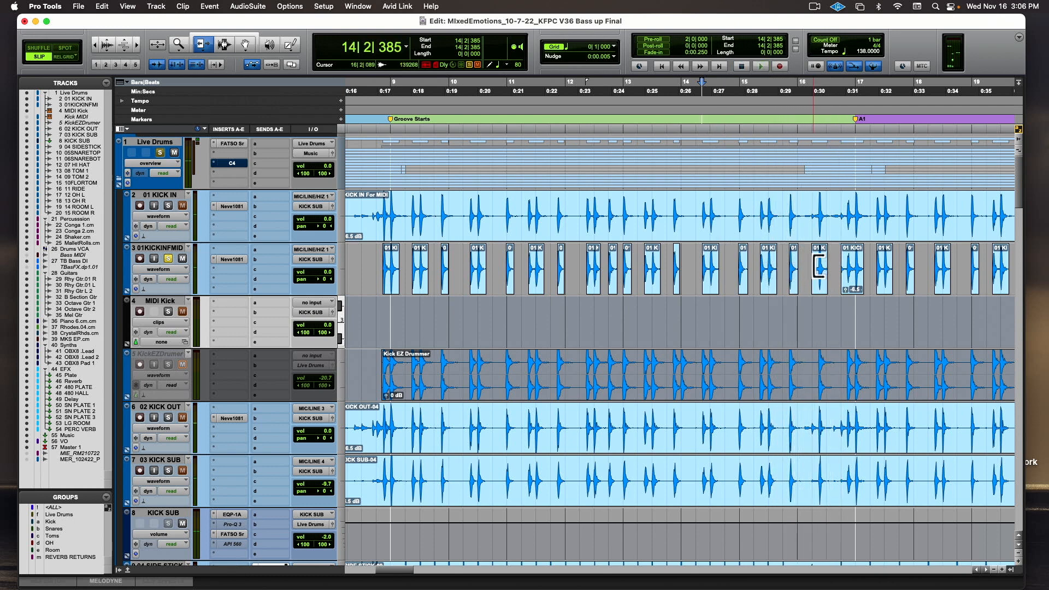
Step: Trim the starts of the stripped kick clips leading into the A1 and B1 markers
left_click(818, 268)
left_click(847, 275)
scroll(781, 279, "right", 10)
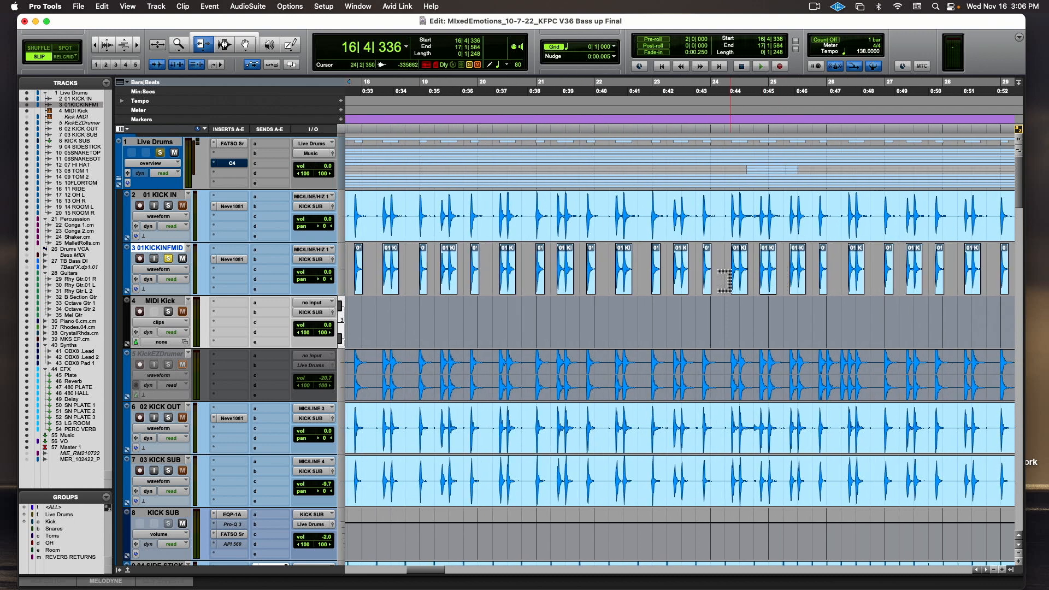
scroll(693, 176, "right", 10)
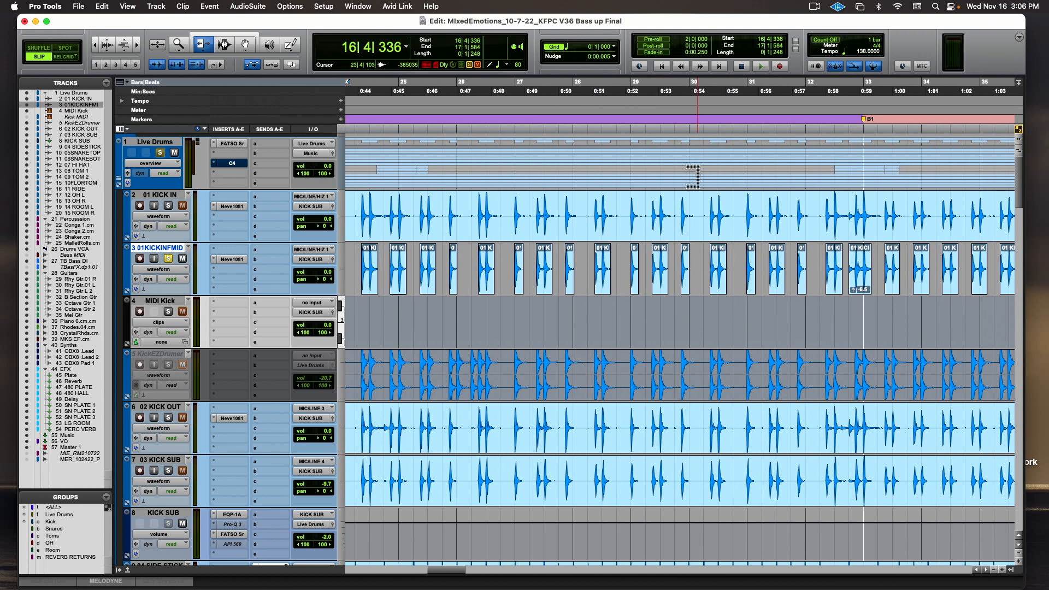
left_click_drag(660, 277, 661, 278)
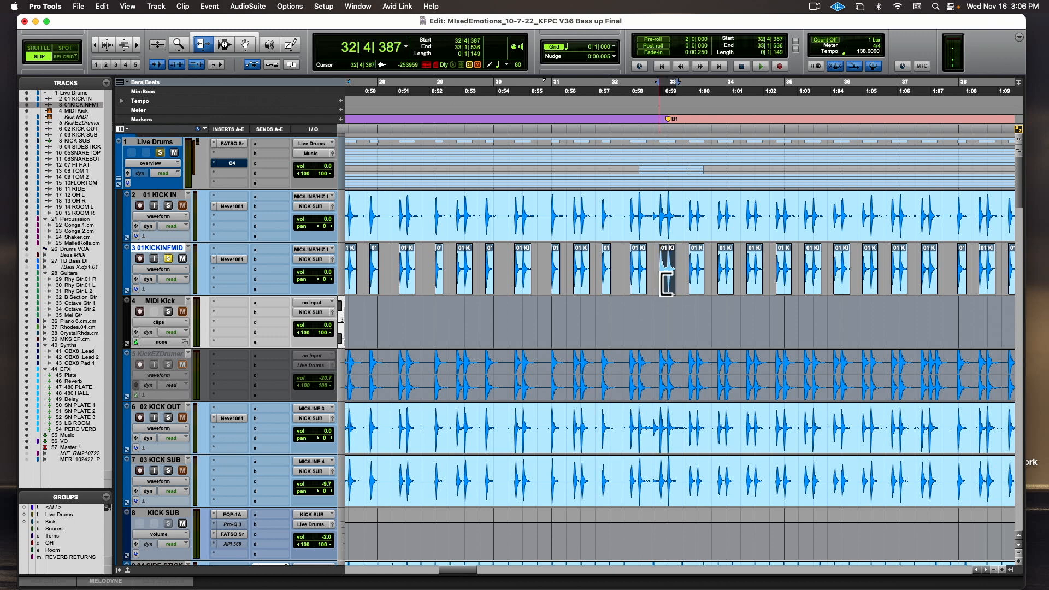
Step: Audition the passage before the A2 marker and delete the stray clip just ahead of it
scroll(672, 274, "right", 10)
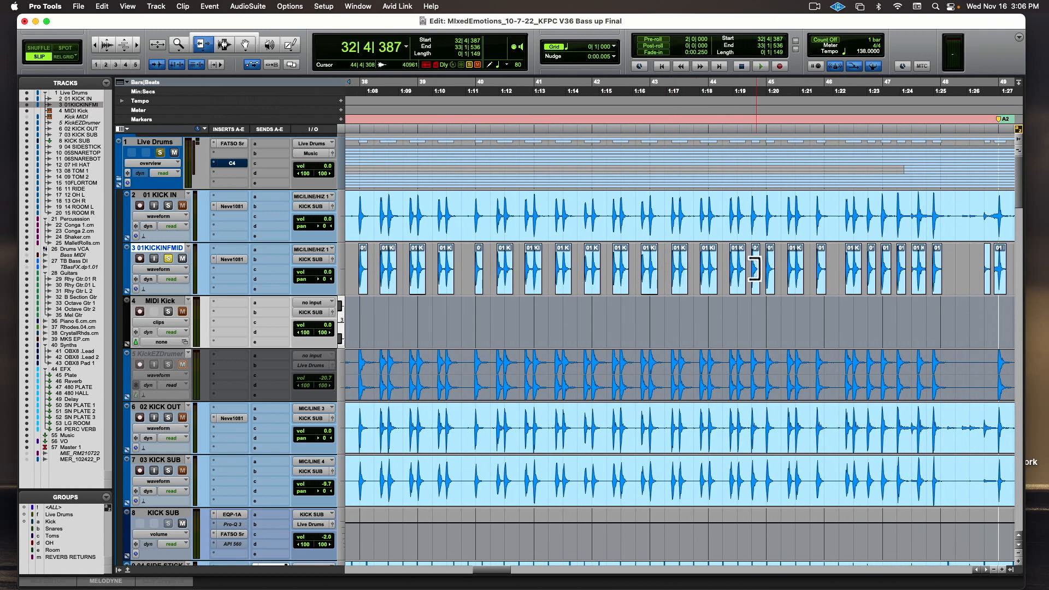
scroll(754, 268, "right", 5)
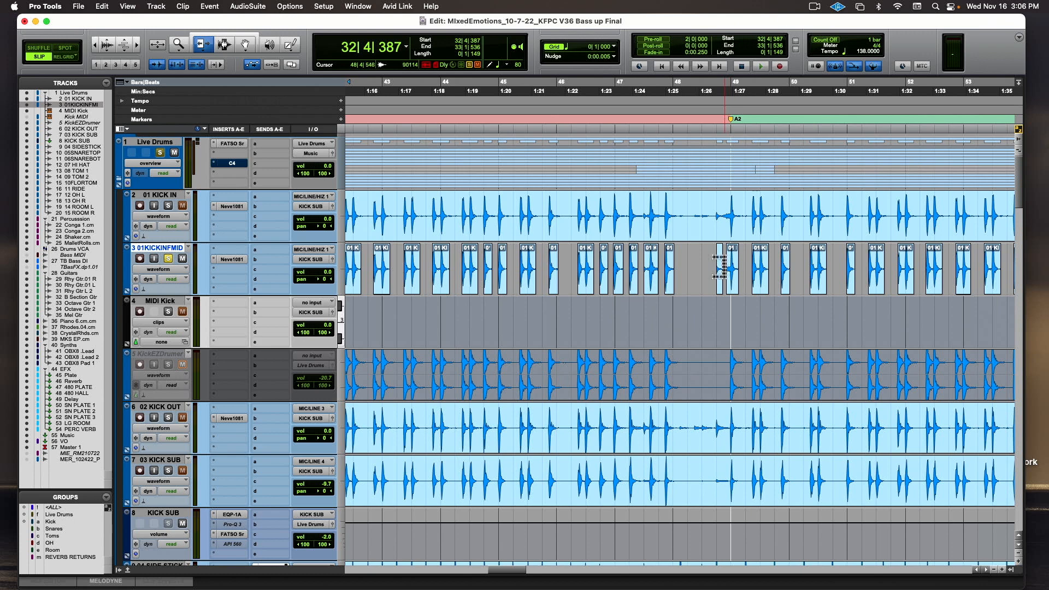
left_click(706, 105)
key("space")
key("space")
left_click(719, 262)
left_click(693, 267)
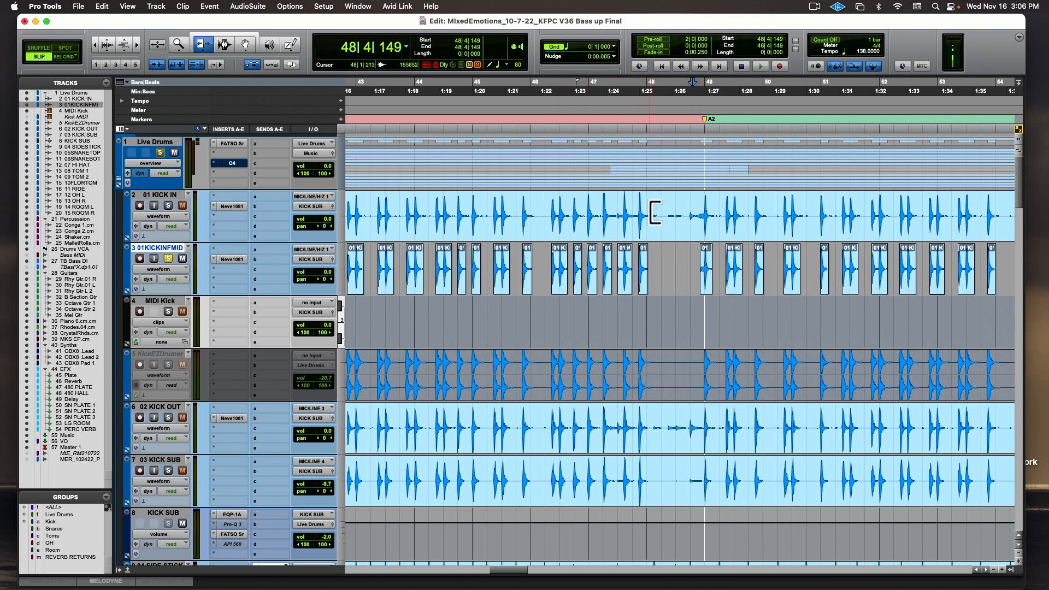
Step: Trim the start of the clip leading into bar 57 and tighten the single-hit clip just before bar 54
scroll(663, 218, "right", 5)
scroll(663, 218, "right", 6)
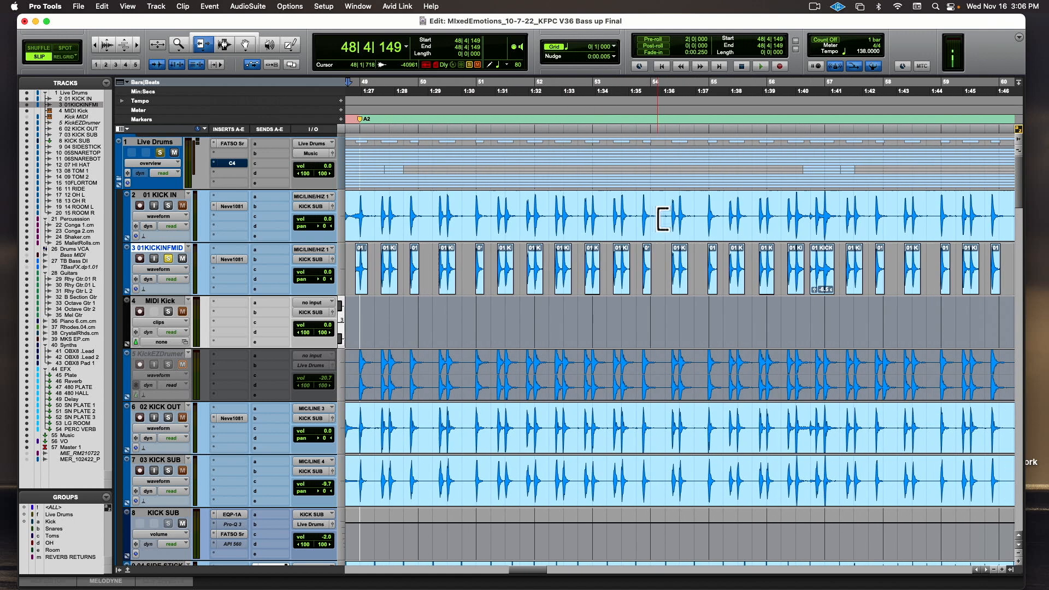
left_click_drag(781, 276, 785, 278)
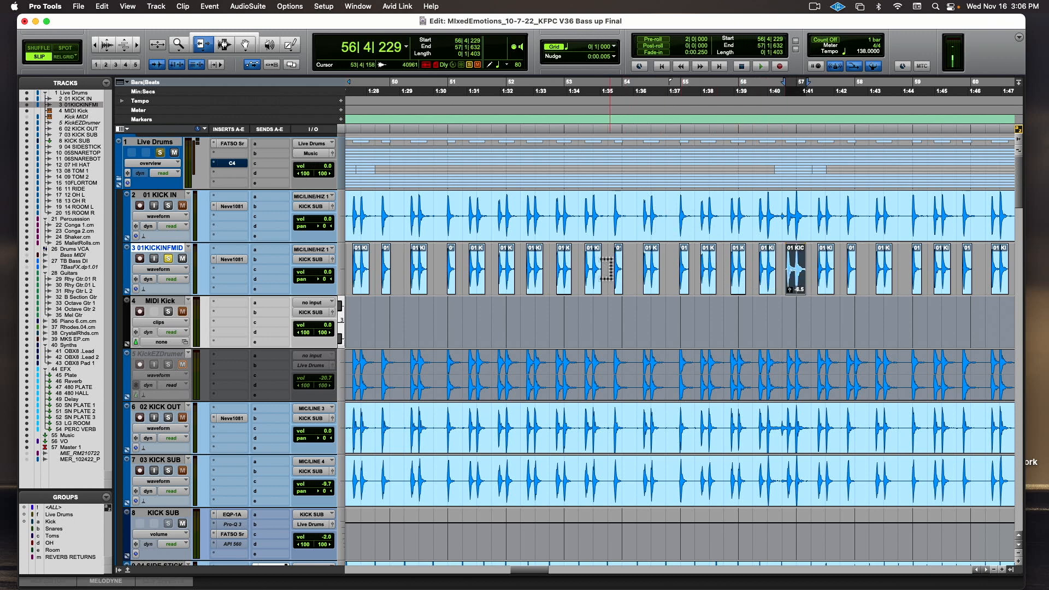
left_click_drag(602, 273, 619, 270)
Step: Trim the start of the stripped kick clip leading into the B2 marker at bar 65
scroll(761, 272, "right", 5)
scroll(755, 271, "right", 6)
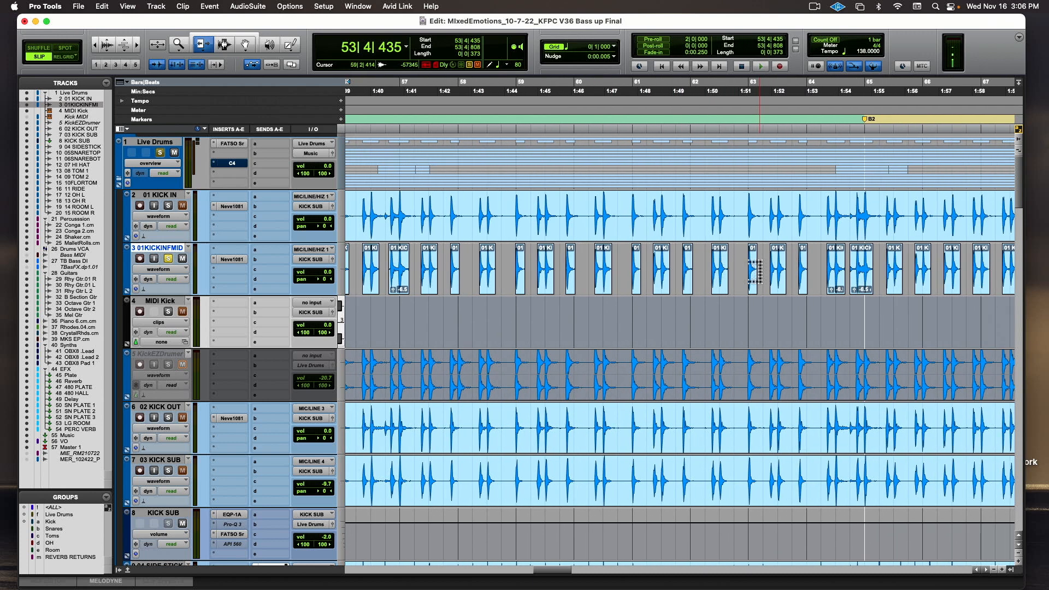
scroll(755, 272, "right", 2)
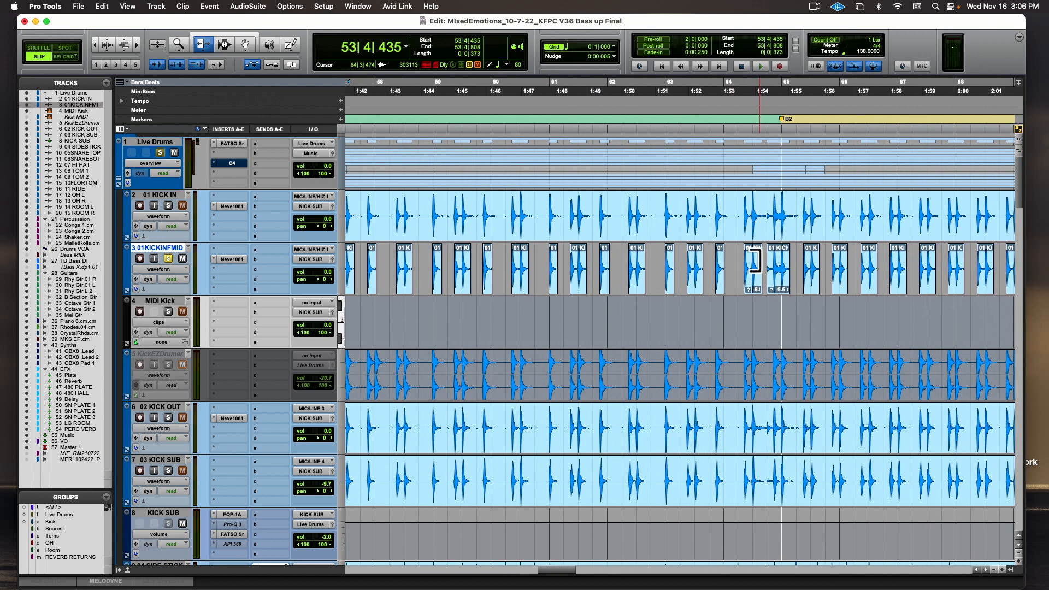
left_click_drag(768, 266, 776, 267)
scroll(777, 266, "down", 5)
scroll(776, 266, "left", 1)
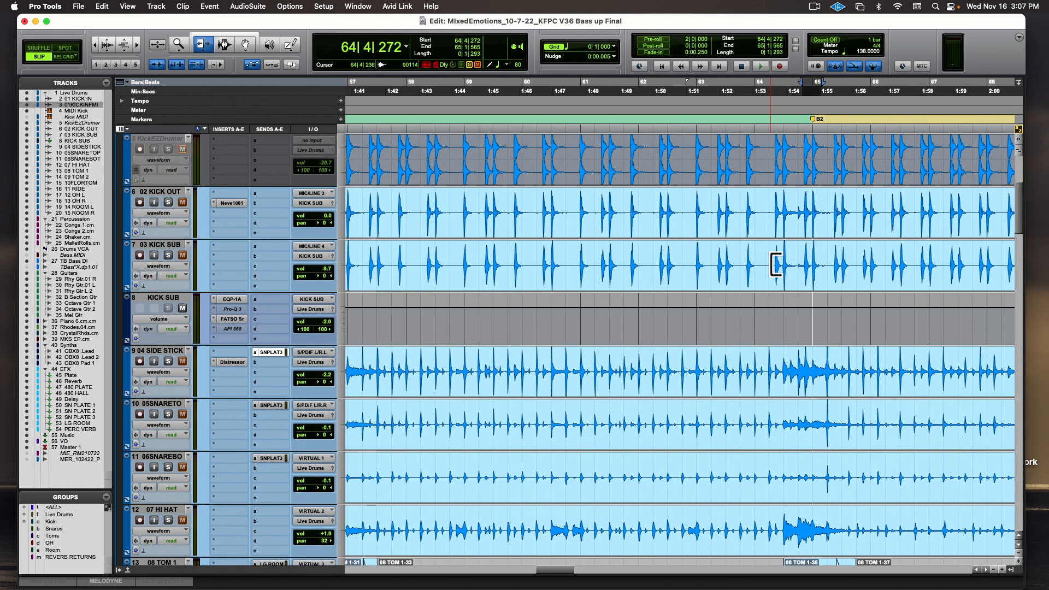
scroll(774, 264, "up", 3)
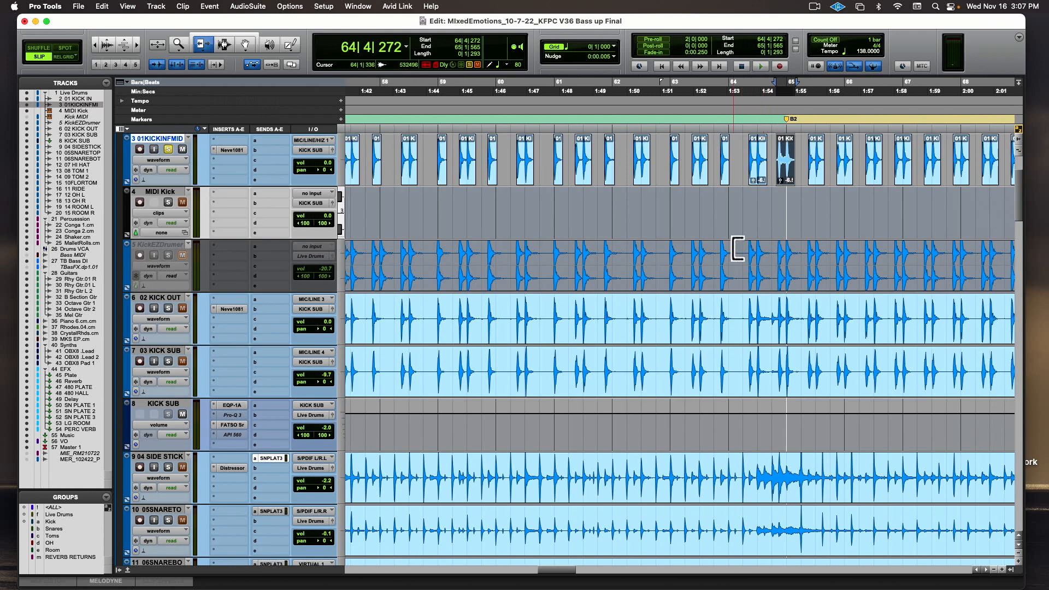
Step: Trim the start of the stripped kick clip leading into bar 73
scroll(774, 265, "right", 10)
scroll(738, 249, "up", 2)
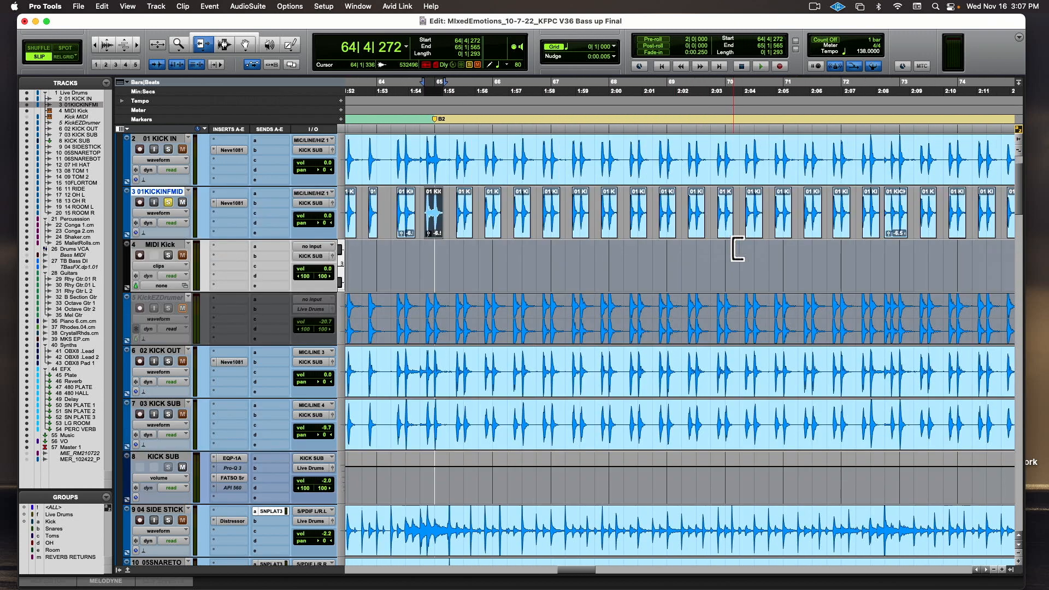
scroll(738, 249, "right", 3)
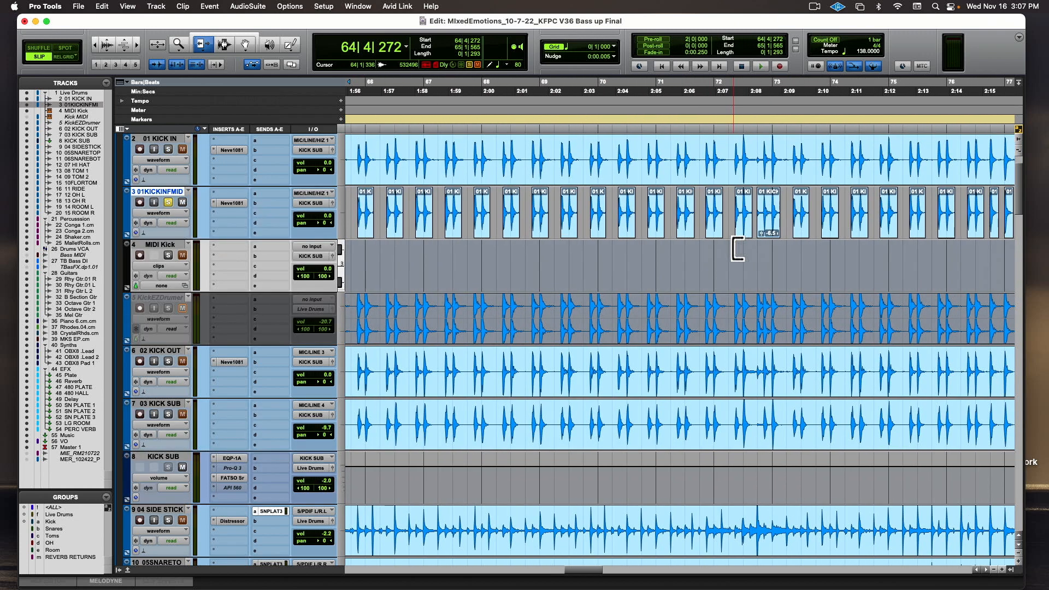
left_click(767, 216)
left_click_drag(766, 218, 762, 221)
Step: Delete the stray stripped clip just ahead of the Solo marker on the 01KICKINFMID track
scroll(831, 216, "right", 5)
scroll(830, 216, "right", 8)
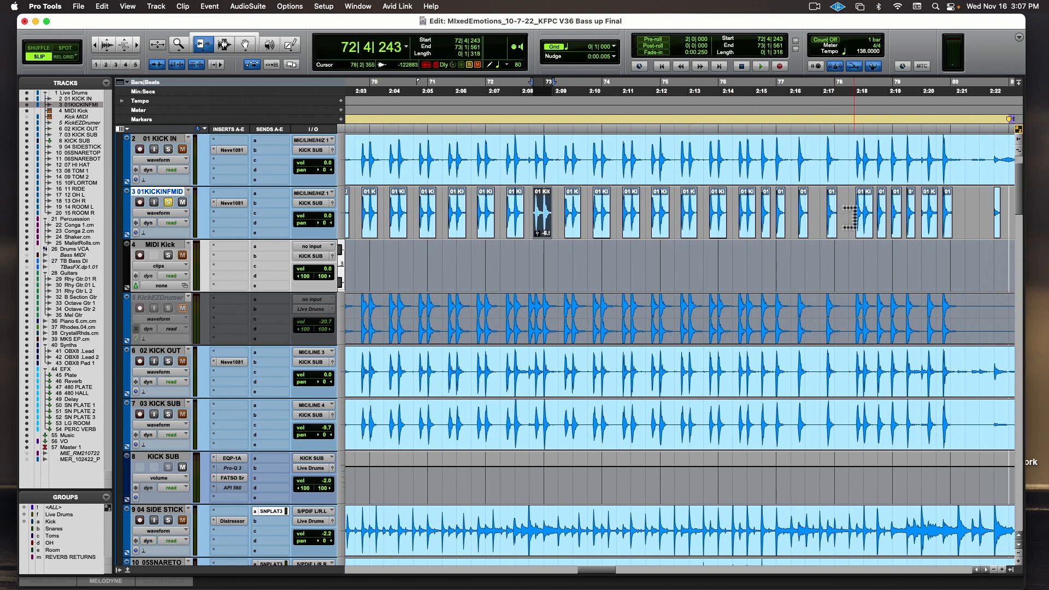
left_click(655, 213)
key("Delete")
scroll(829, 225, "right", 6)
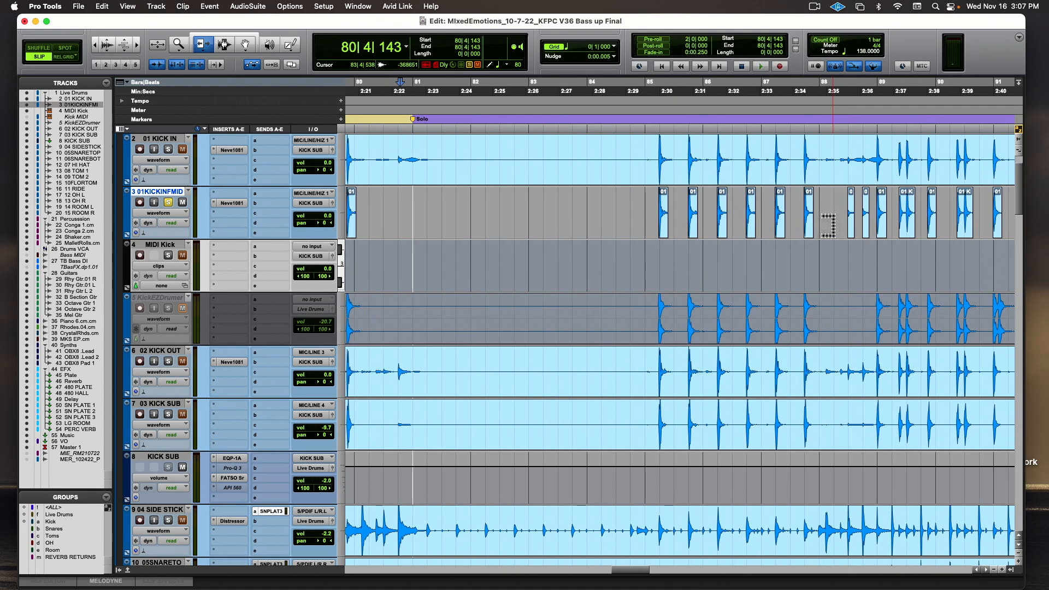
Step: Consolidate the stripped kick clips from bar 8 to the Solo marker into a single clip
scroll(829, 225, "left", 8)
left_click(224, 44)
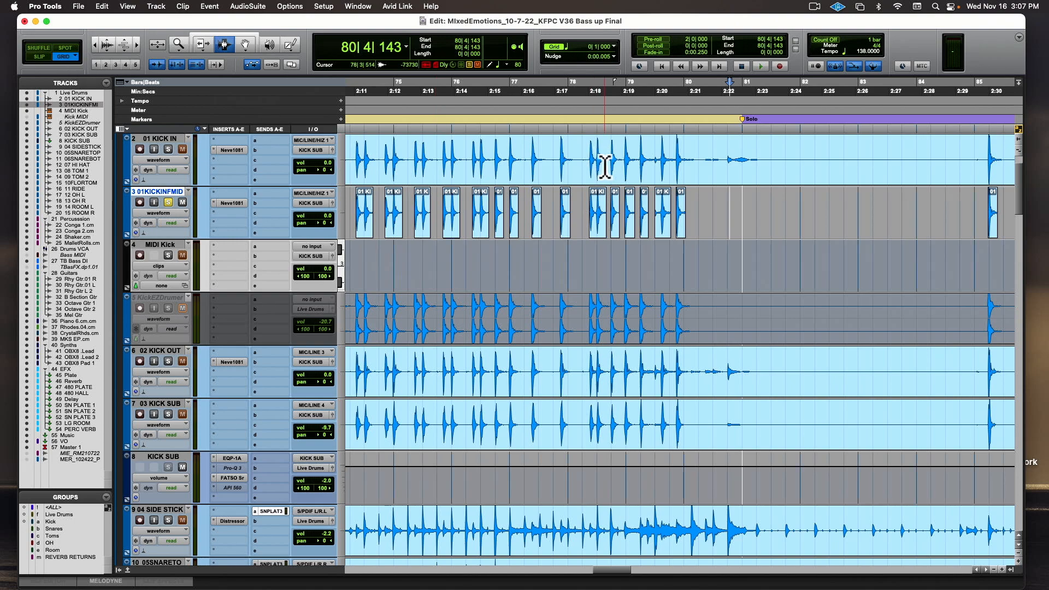
left_click_drag(748, 211, 695, 205)
key("alt+shift+3")
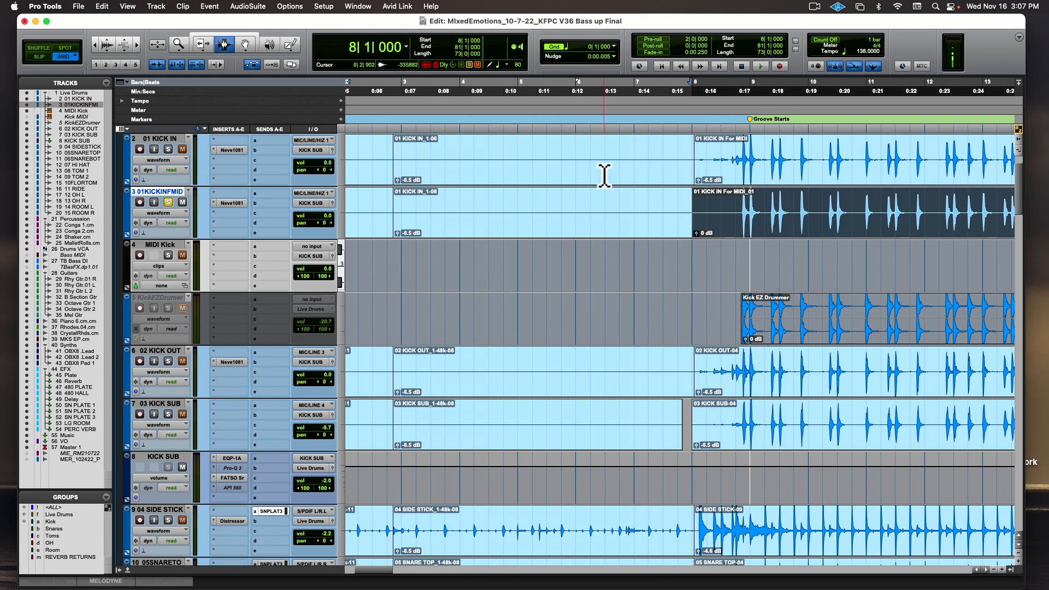
Step: Audition the consolidated kick clip from just before the Groove Starts marker
left_click(735, 219)
key("space")
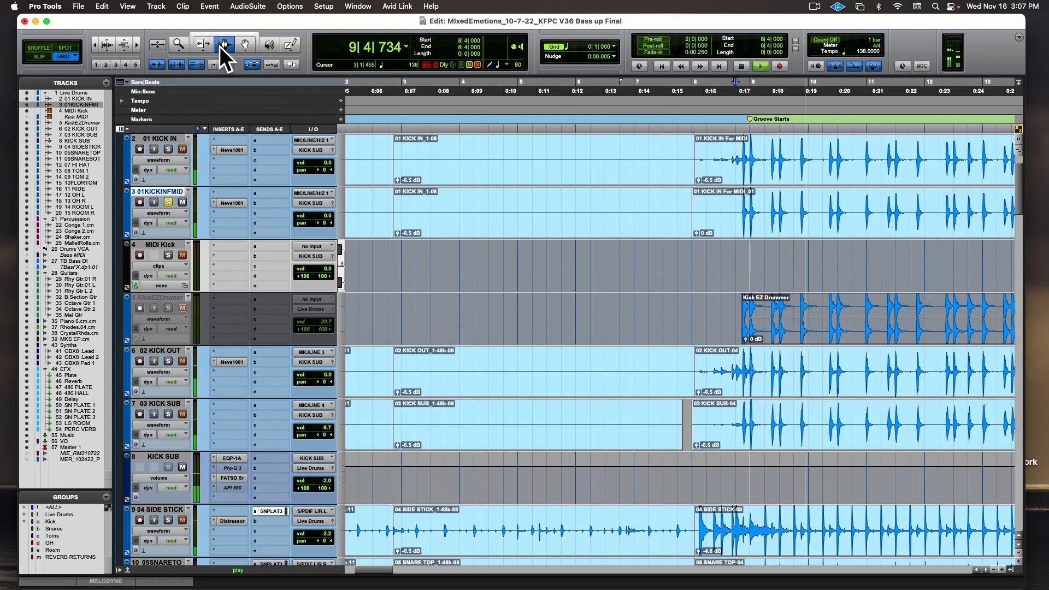
left_click(244, 42)
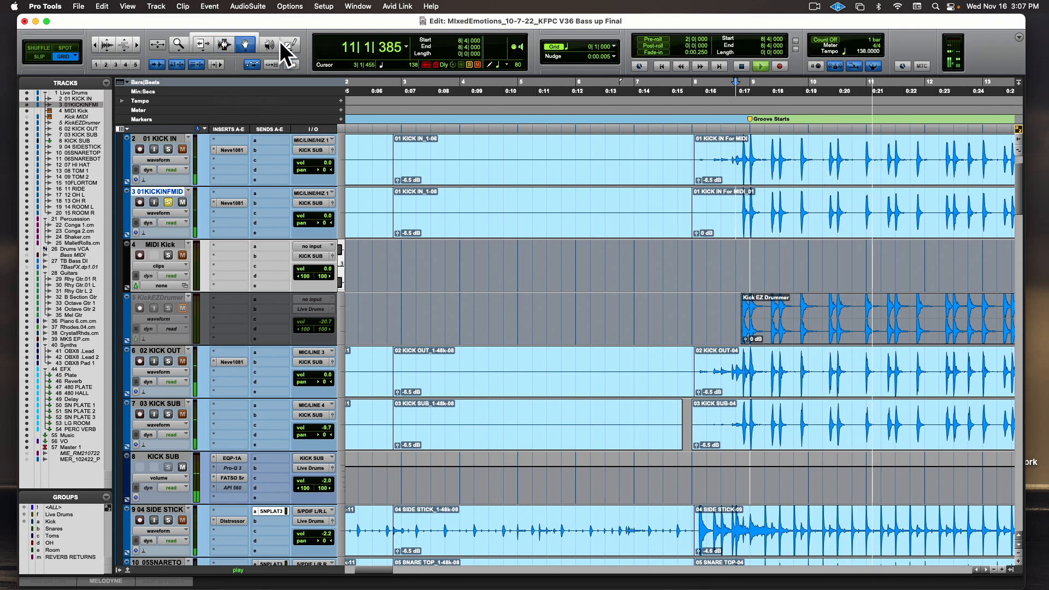
key("space")
Step: Convert the consolidated kick clip to MIDI on the MIDI Kick track, using the Percussive conversion type with Consolidate Clips enabled
left_click(815, 210)
left_click_drag(816, 211, 815, 248)
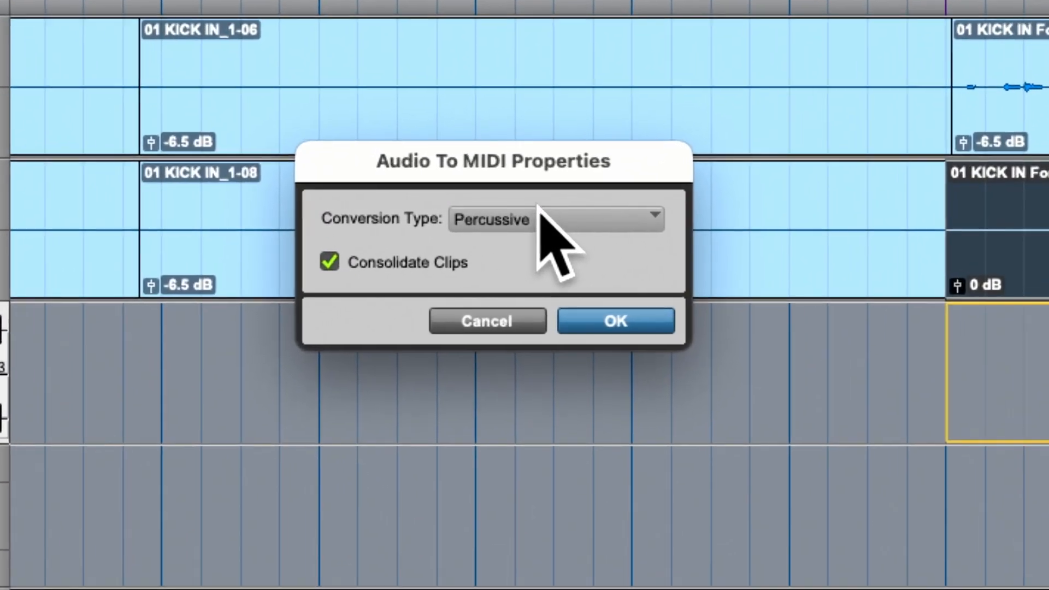
left_click(541, 213)
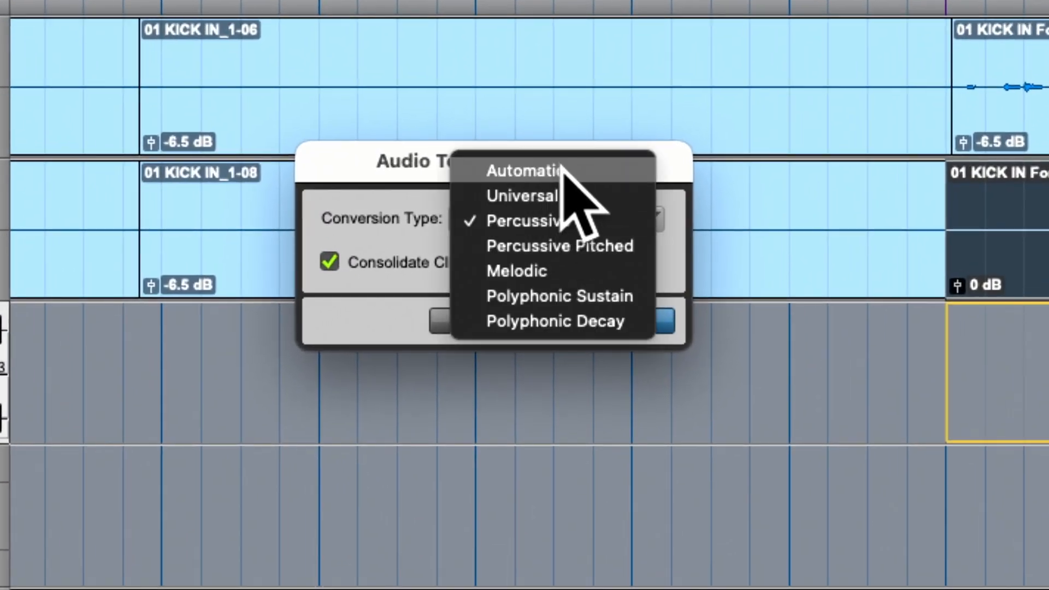
left_click(632, 220)
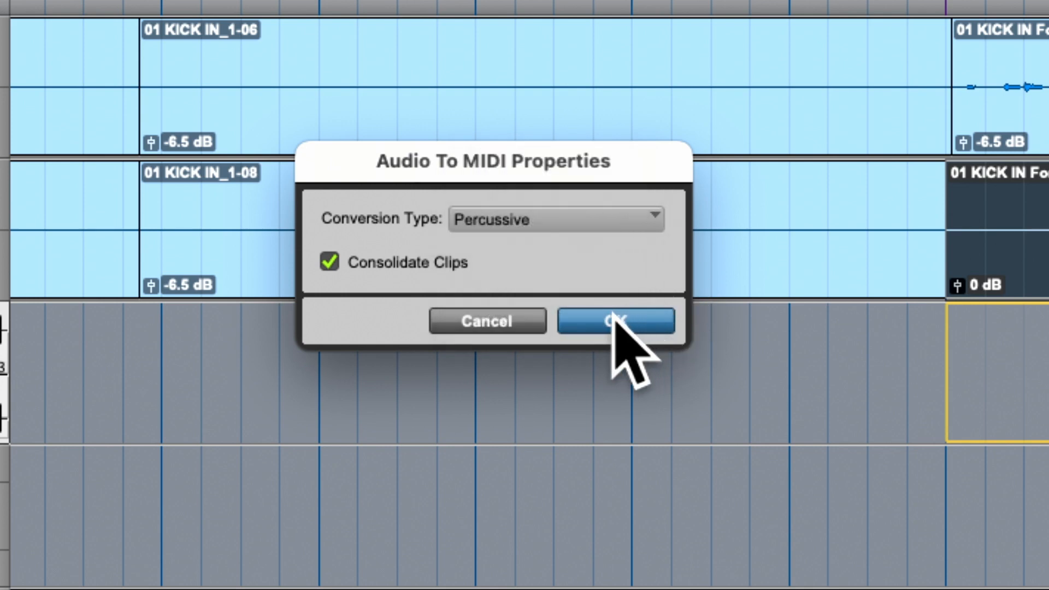
left_click(613, 315)
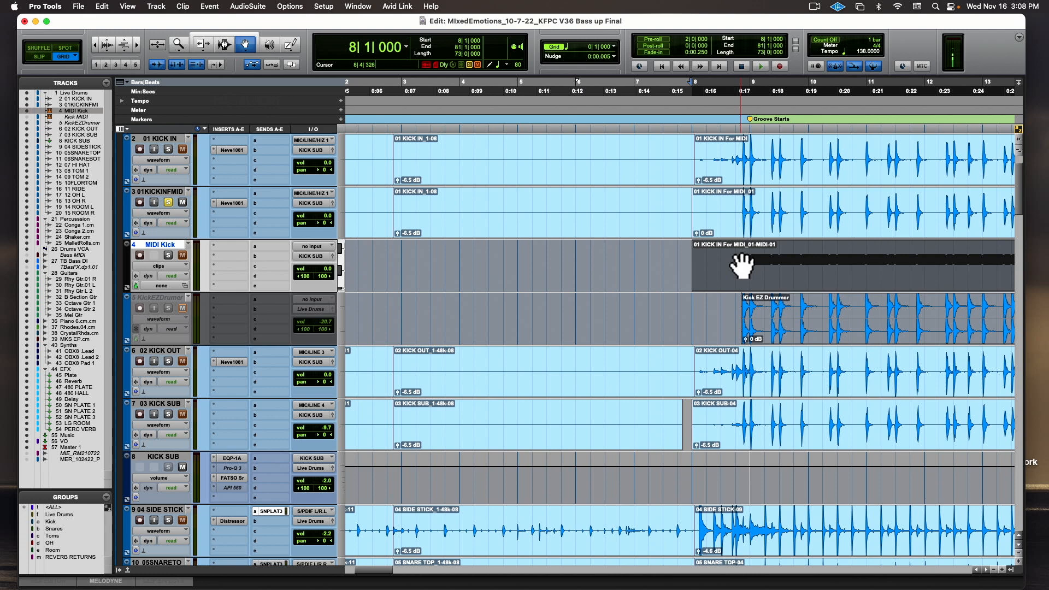
Step: Set the duration of all MIDI kick notes to 0|120 and transpose all notes to C1
key("alt+2")
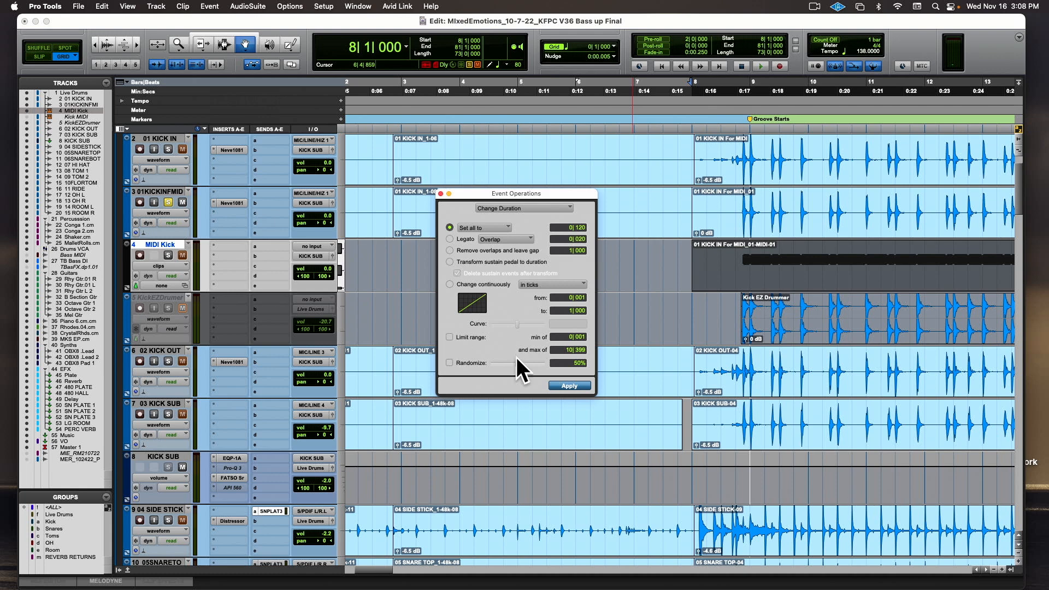
left_click(568, 386)
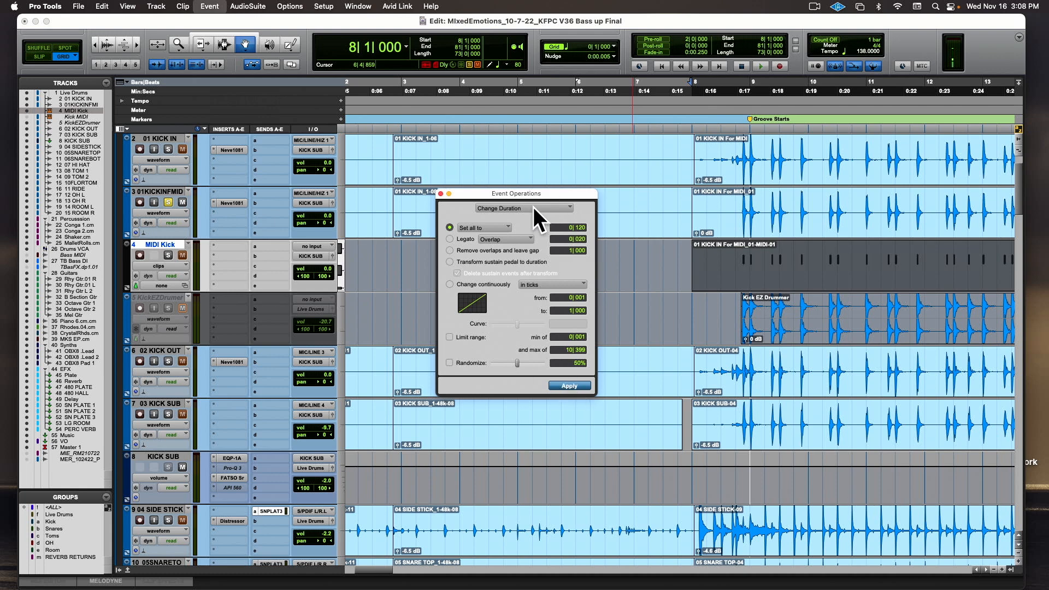
key("alt+t")
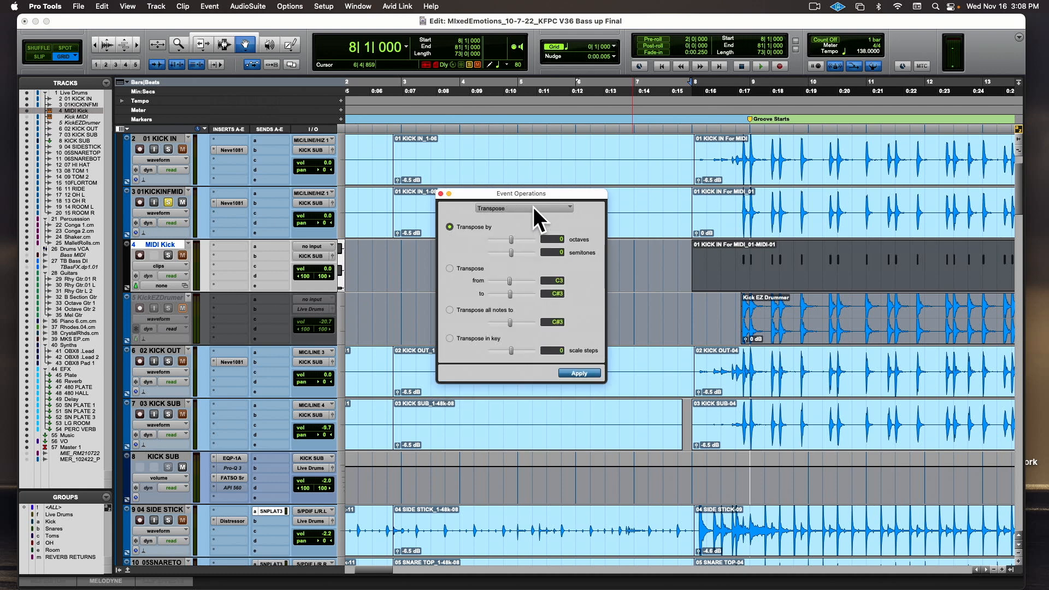
left_click(451, 309)
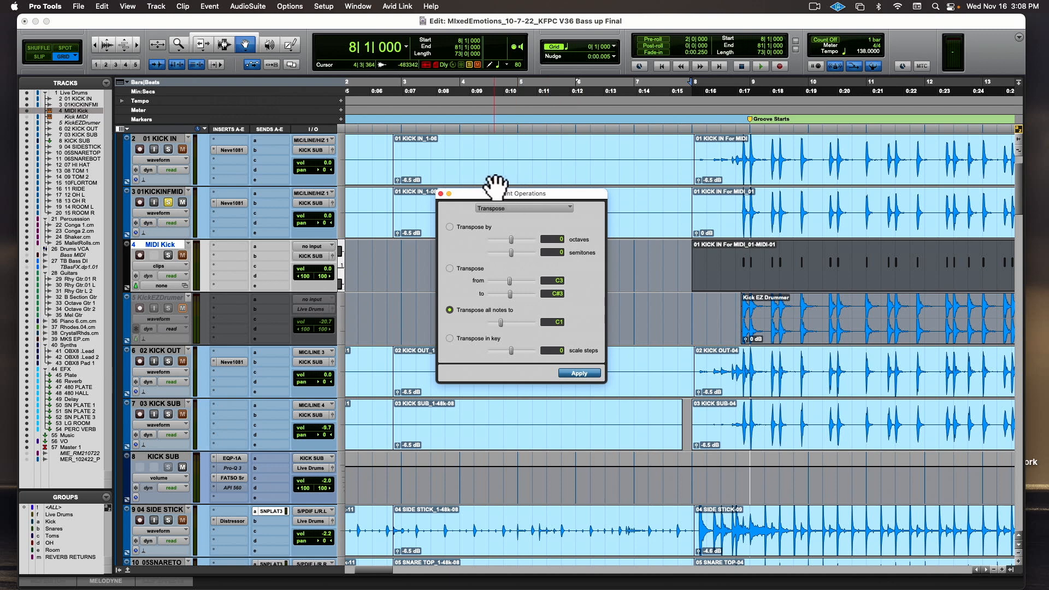
left_click(441, 193)
Step: Insert the stereo EZdrummer 3 instrument as a multichannel plug-in on the MIDI Kick track
left_click(229, 245)
mouse_move(229, 246)
mouse_move(368, 308)
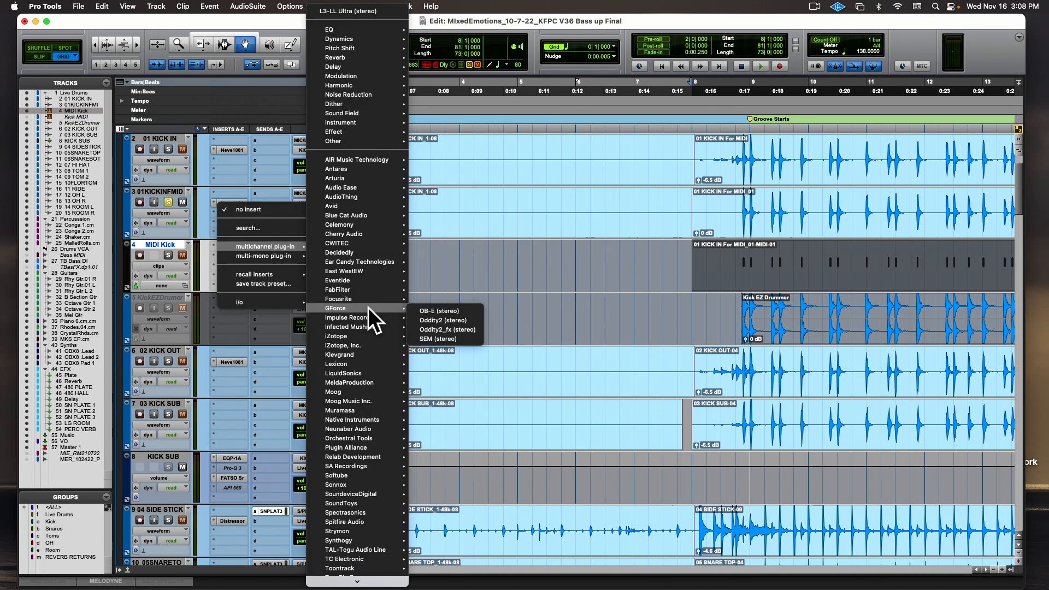
mouse_move(349, 122)
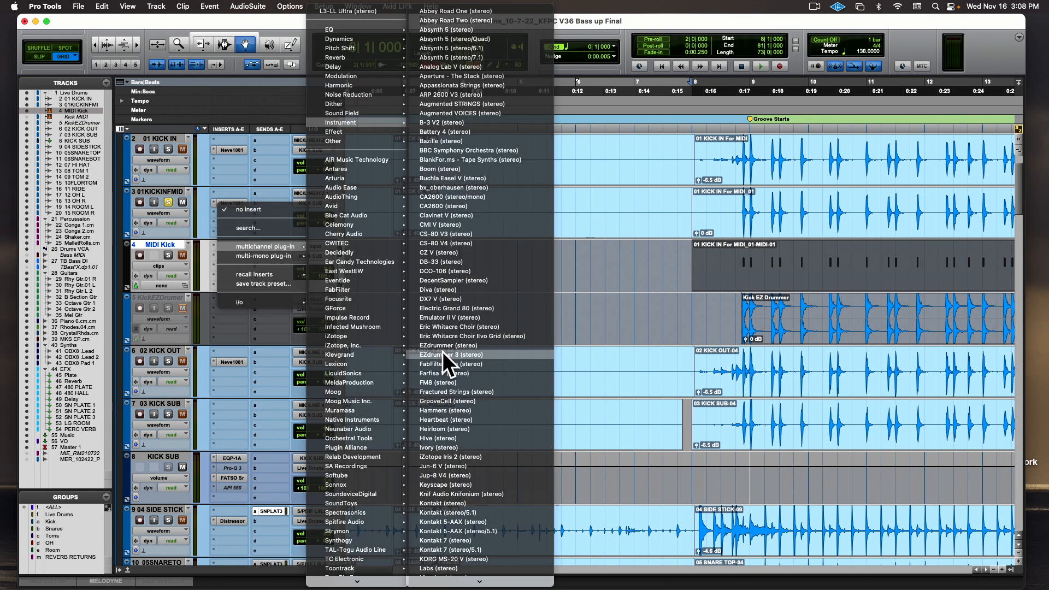
left_click(448, 352)
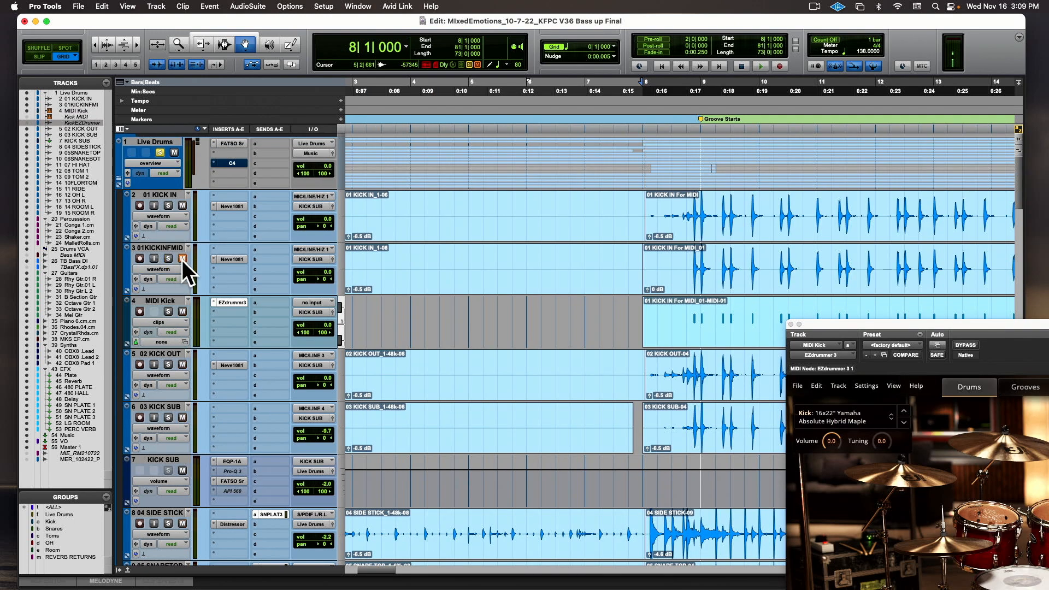
Step: Solo the MIDI Kick track, play it from just before the Groove Starts marker, and bring the whole EZdrummer 3 window into view
left_click(168, 312)
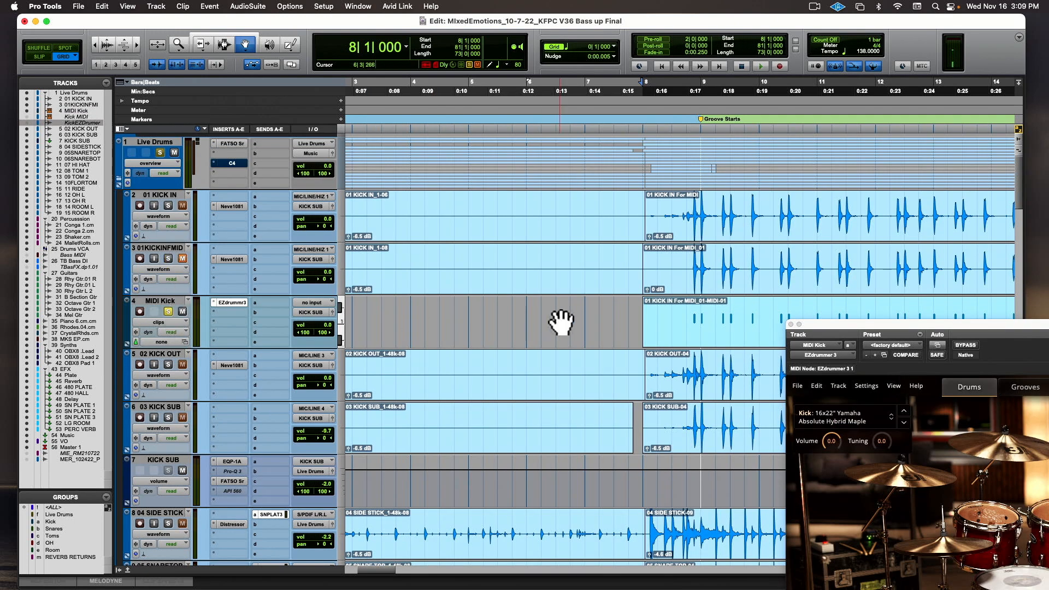
left_click(688, 119)
key("space")
left_click_drag(829, 321, 51, 77)
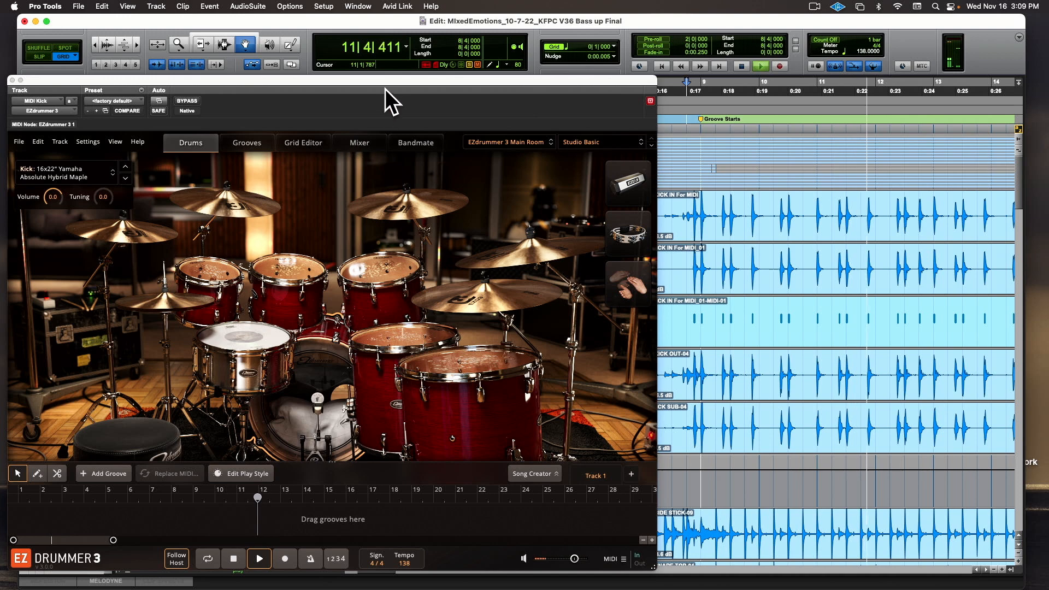
left_click_drag(385, 83, 481, 37)
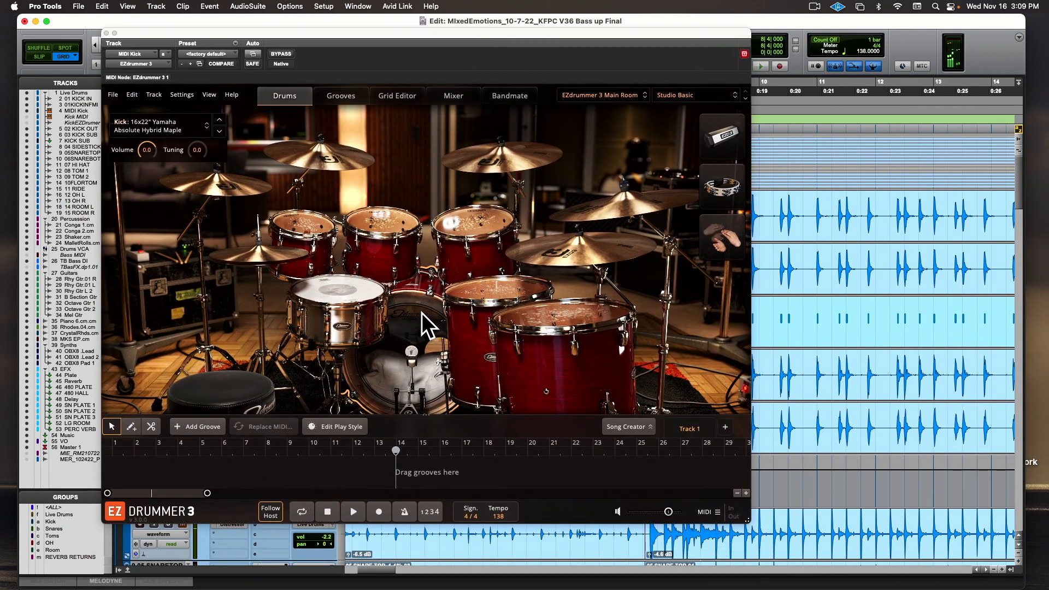
Step: Choose the 16x22" Yamaha Absolute Hybrid Maple kick in EZdrummer 3, audition it, and close the plug-in window
right_click(421, 311)
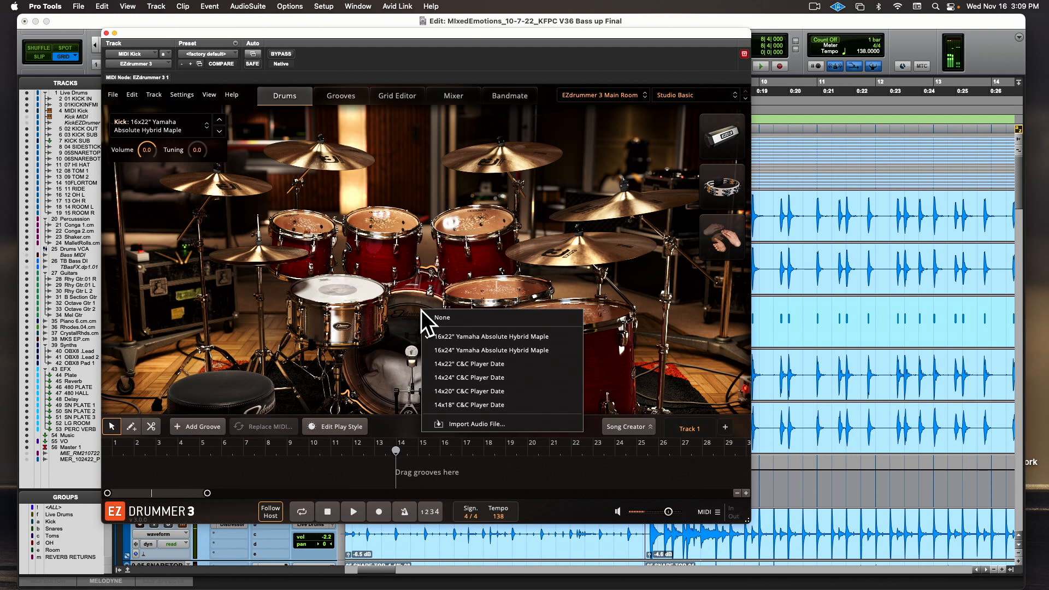
left_click(455, 337)
key("space")
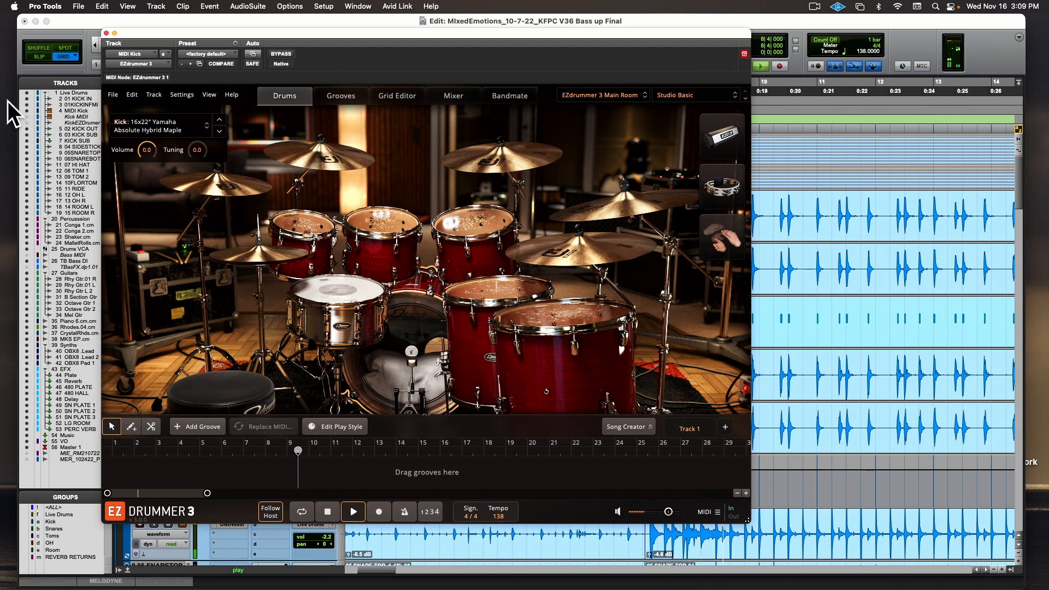
key("space")
left_click_drag(127, 31, 126, 31)
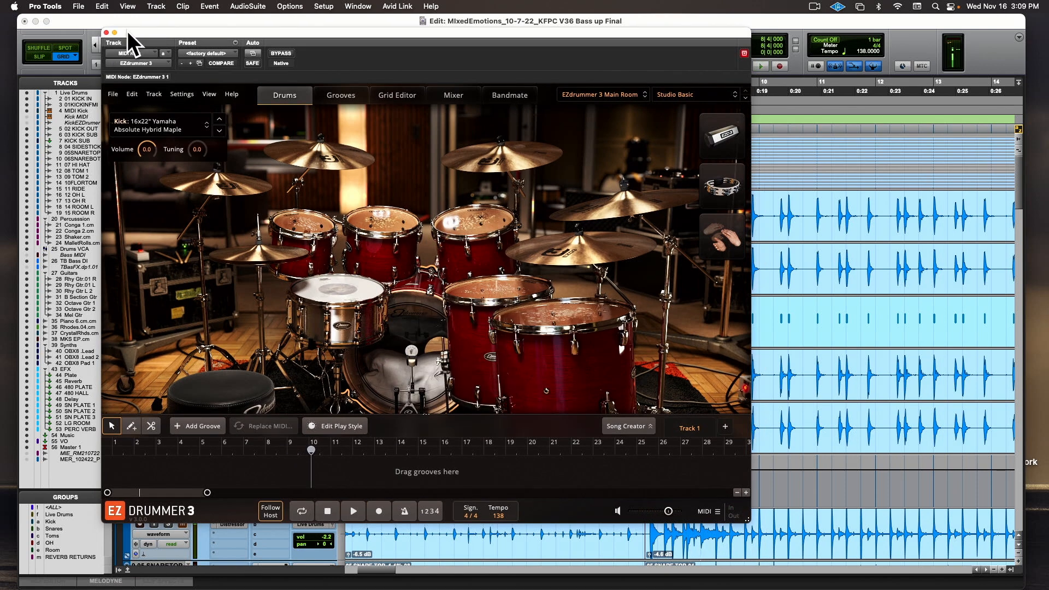
left_click(106, 32)
Step: Open the MIDI kick clip in the MIDI Editor and enlarge the velocity lane beneath its notes
left_click(715, 328)
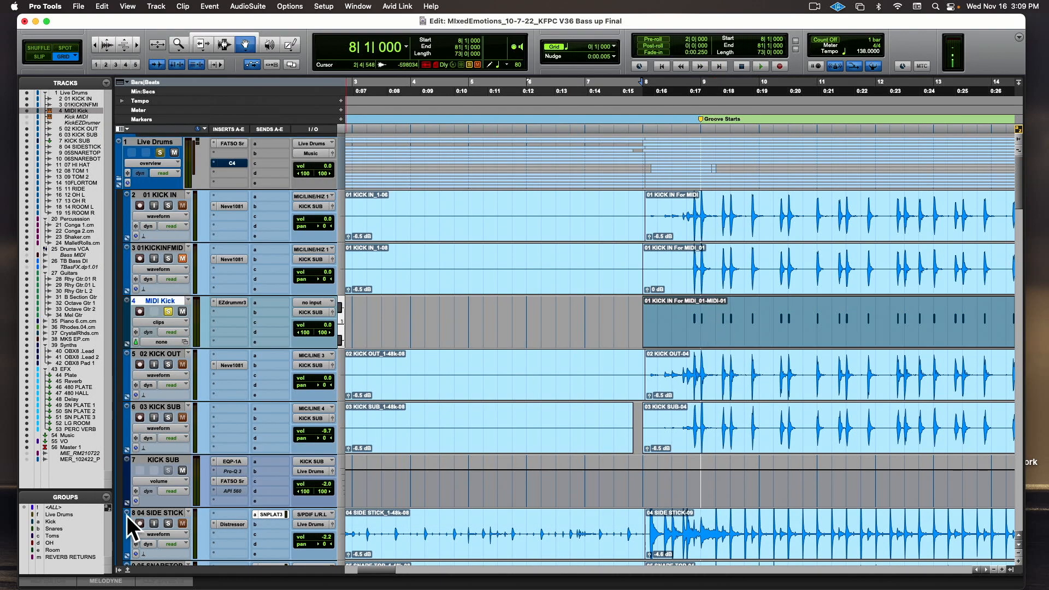
left_click(60, 581)
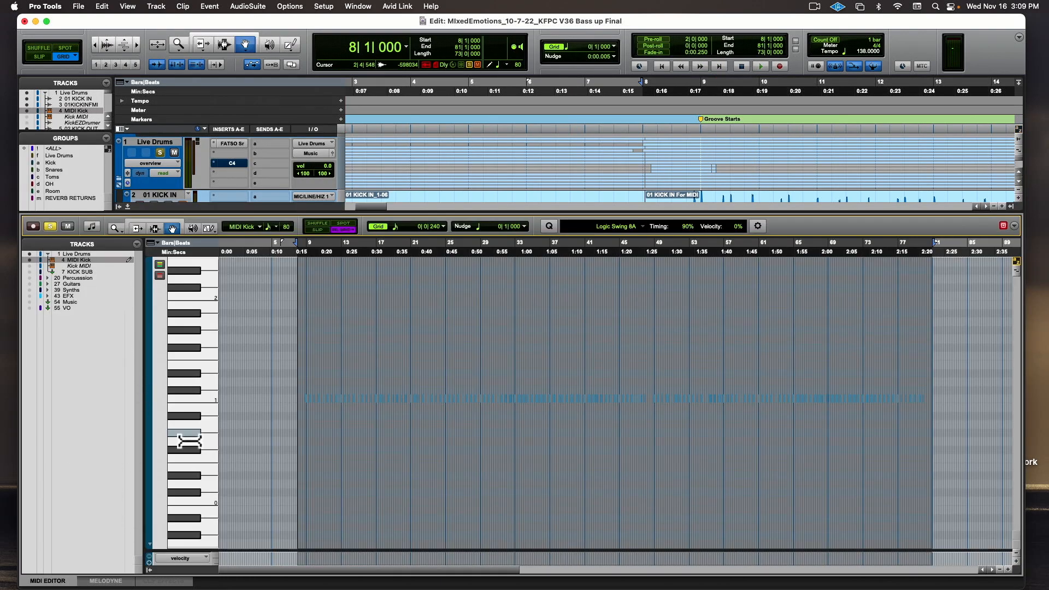
left_click_drag(195, 549, 192, 519)
scroll(684, 478, "right", 10)
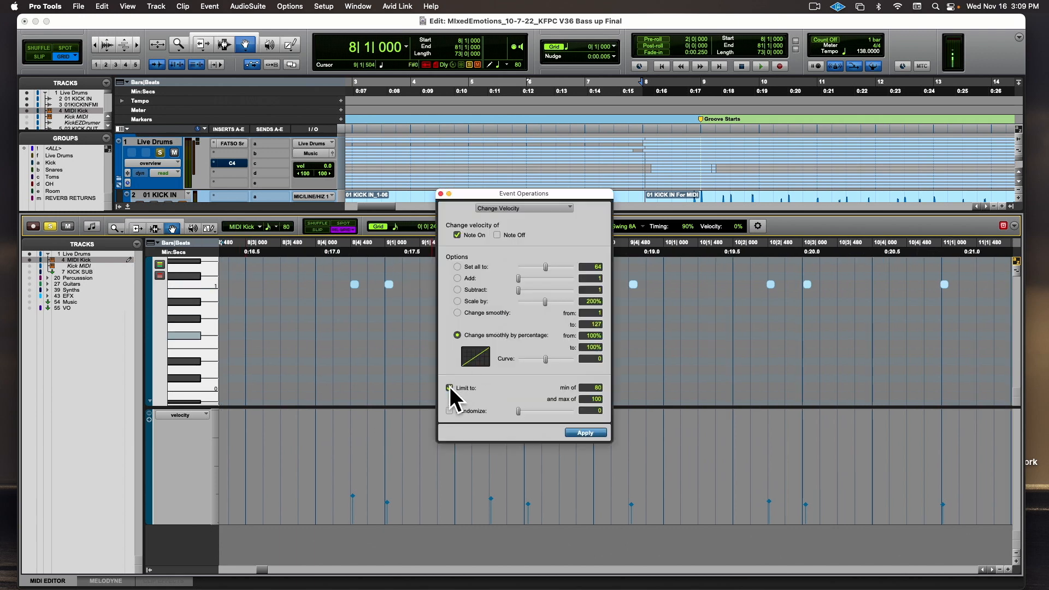
Step: Scale the velocities of the MIDI kick notes by 200% and audition them
left_click(457, 301)
left_click(580, 432)
key("space")
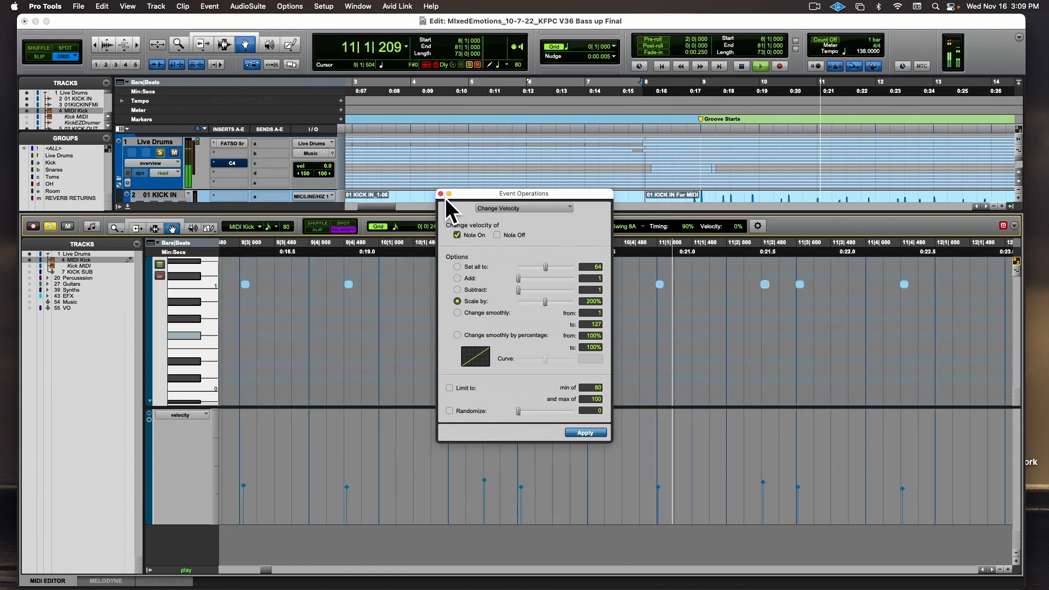
key("space")
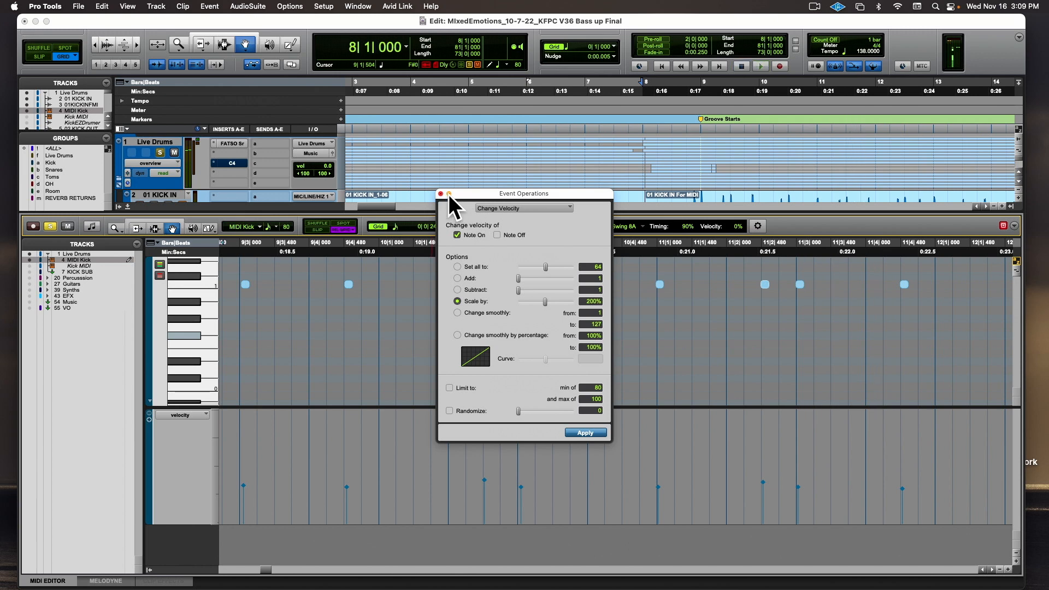
left_click_drag(477, 195, 482, 194)
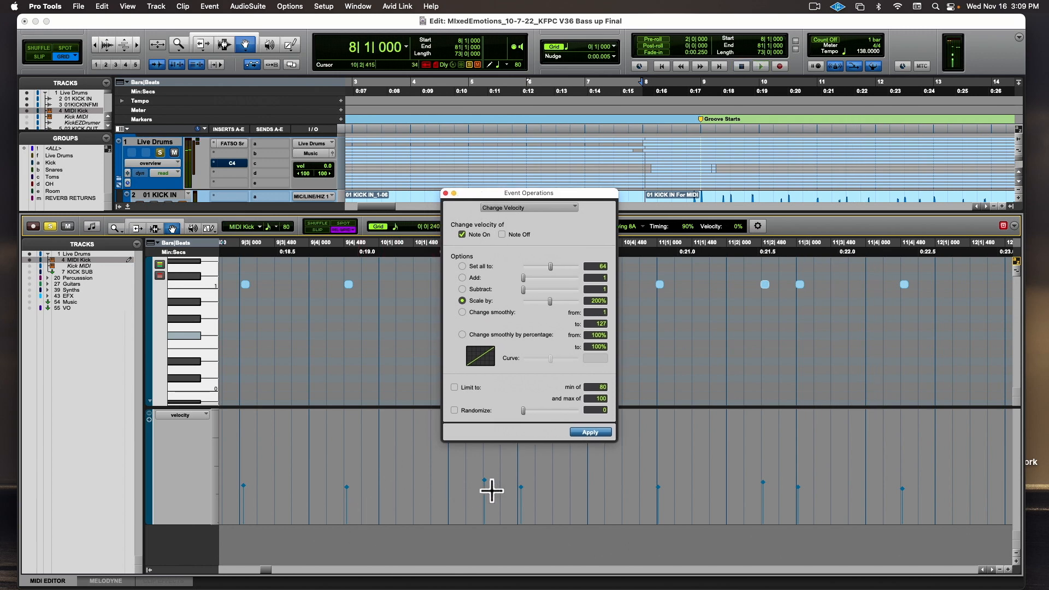
Step: Add 15 to the velocities of the MIDI kick notes, start playback, and close Event Operations
left_click(600, 278)
type("15")
key("Return")
key("space")
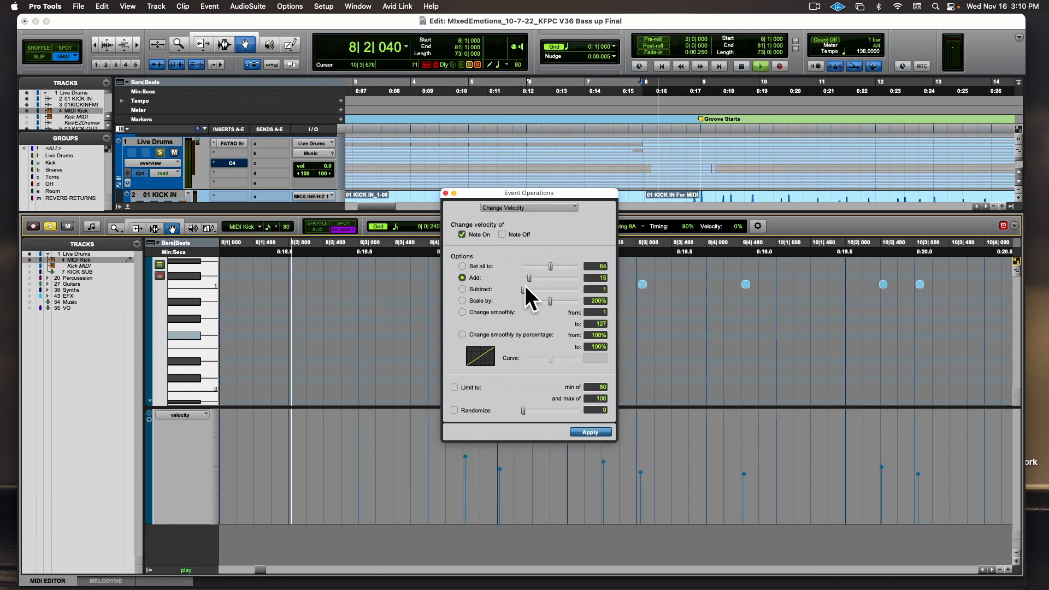
left_click(446, 193)
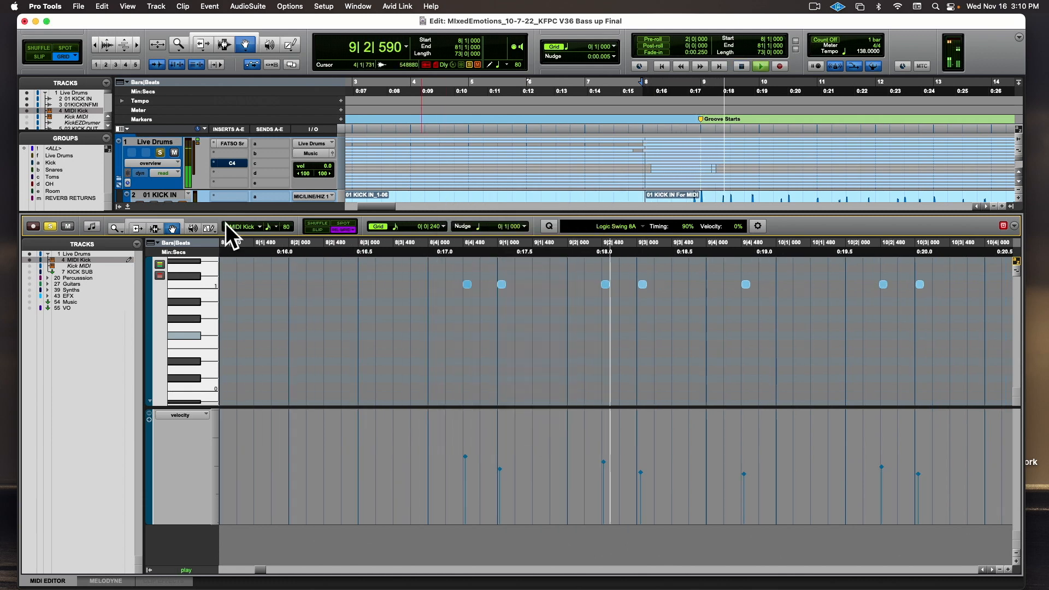
Step: Close the MIDI Editor and solo the 01 KICK IN track together with the MIDI kick during playback
left_click(128, 206)
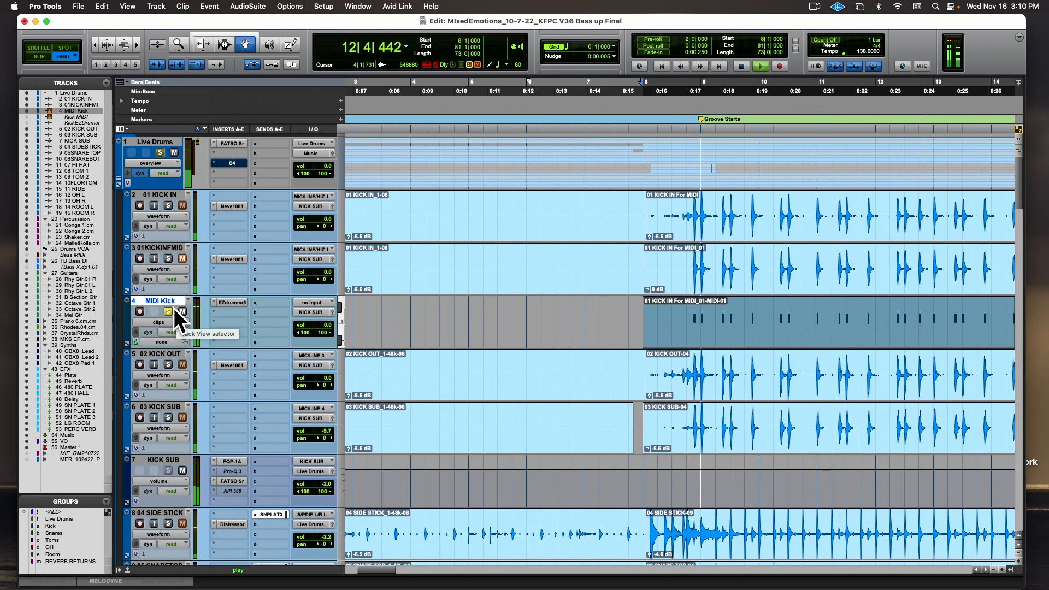
left_click(168, 205)
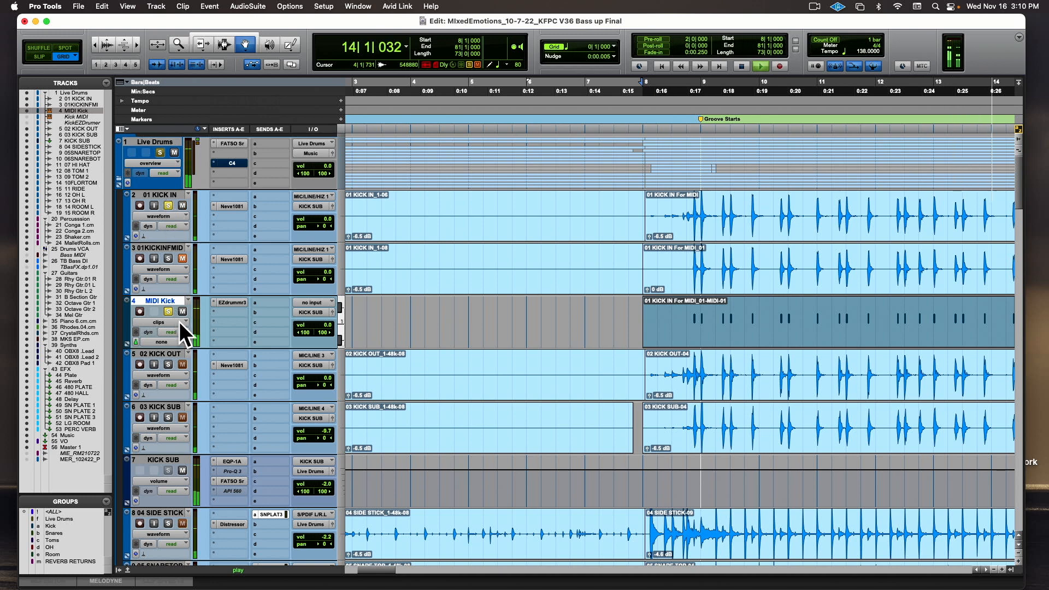
Step: Solo the 02 KICK OUT and 03 KICK SUB tracks too, and lower the MIDI Kick track volume to -20.7 dB during playback
left_click(168, 417)
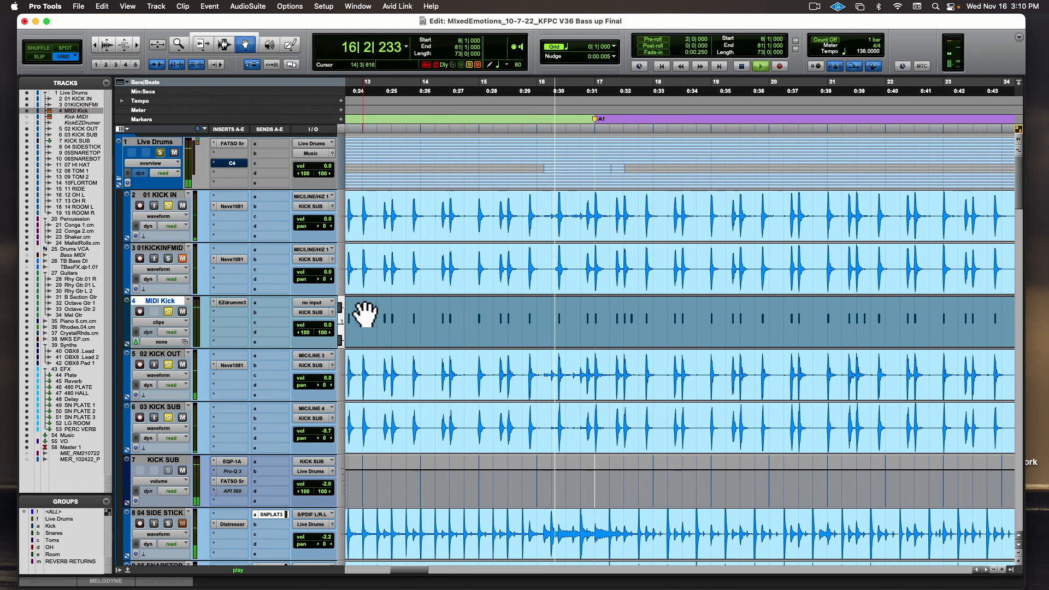
key("space")
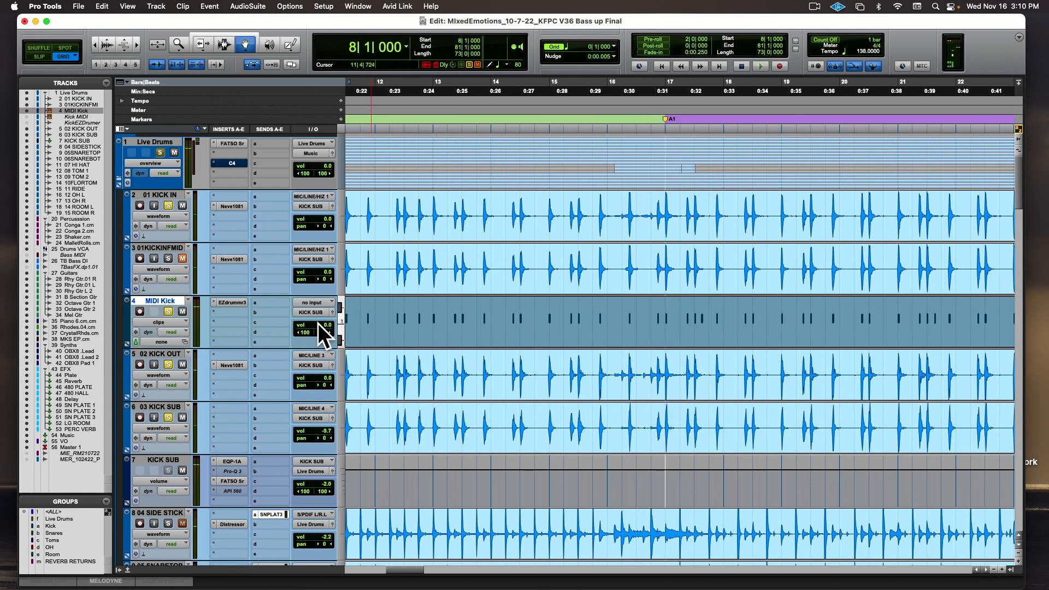
left_click(322, 332)
left_click_drag(318, 326, 330, 327)
key("space")
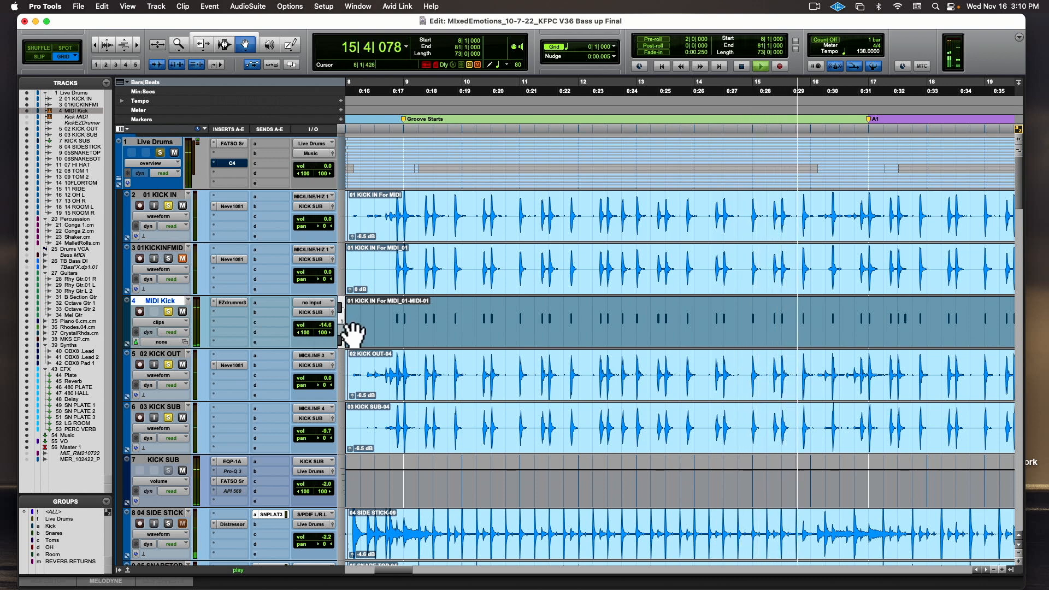
left_click_drag(326, 326, 316, 326)
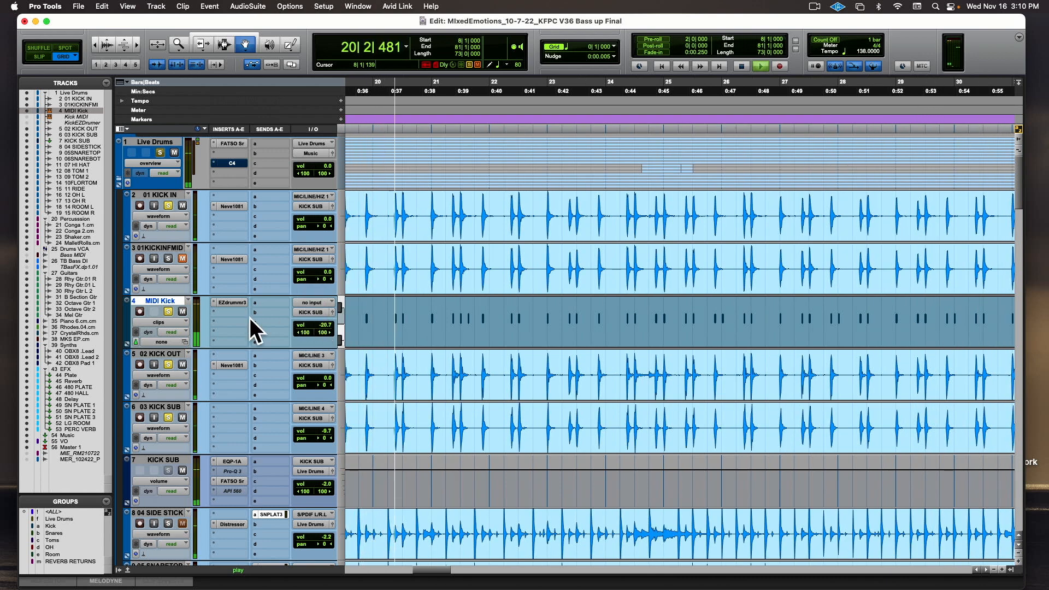
Step: Compare the kick blend with MIDI Kick muted and unmuted, and lower its volume to -23.8 dB before stopping playback
left_click(181, 310)
left_click(181, 312)
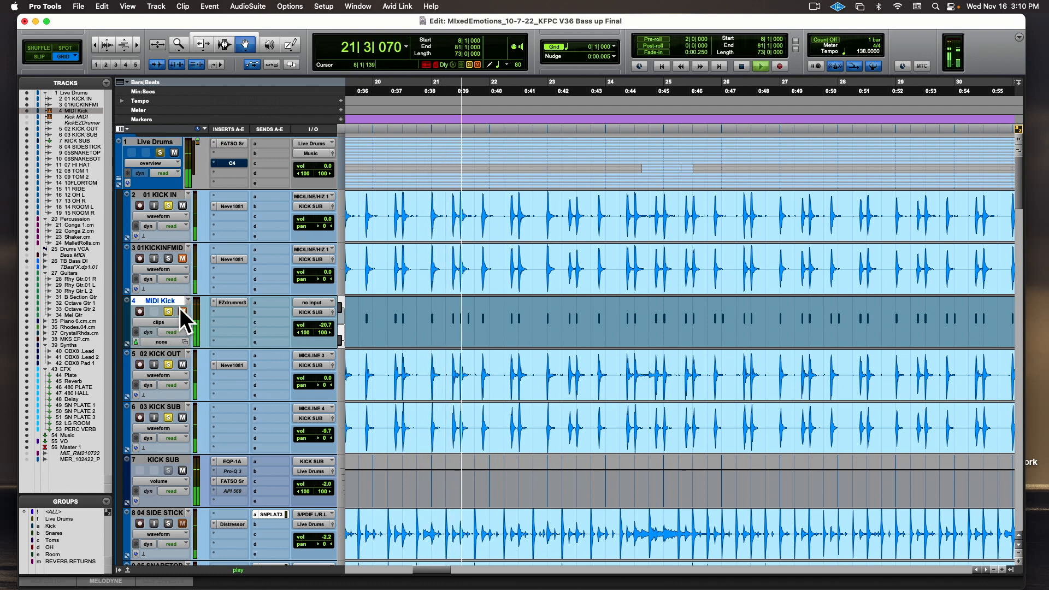
left_click(313, 326)
left_click_drag(313, 325, 312, 329)
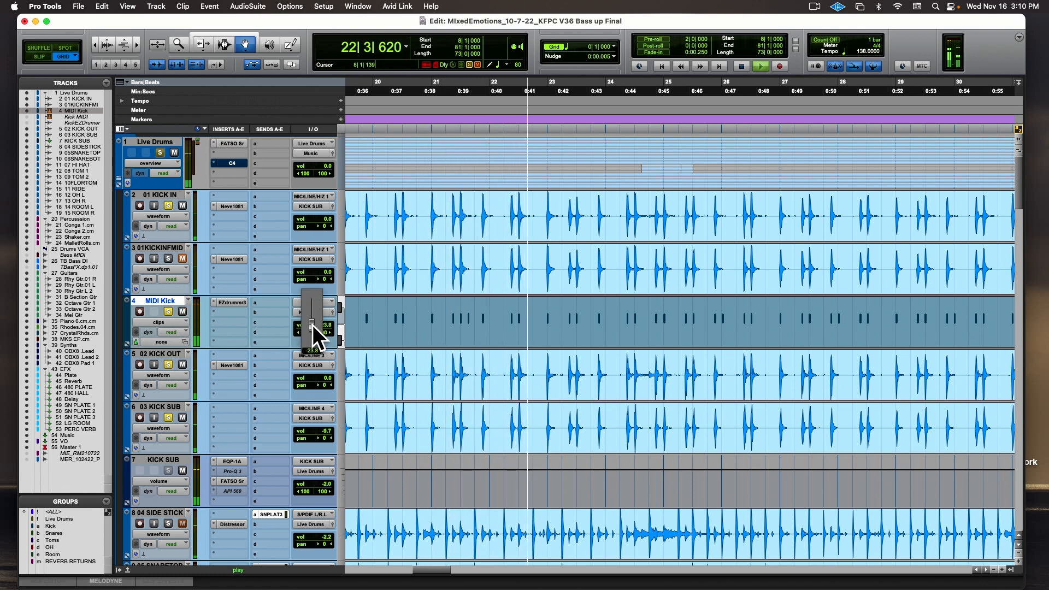
key("space")
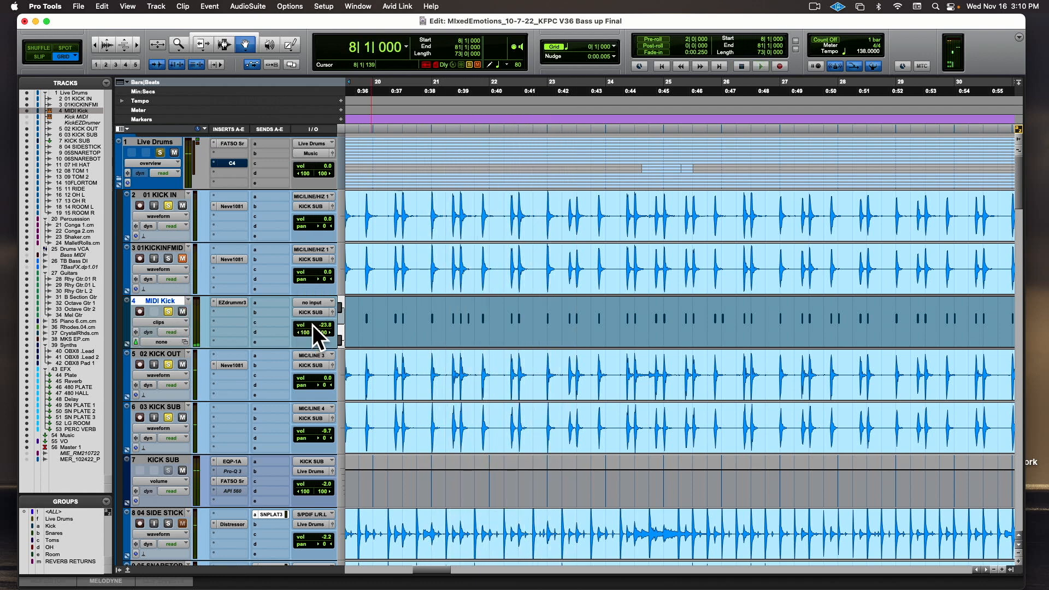
scroll(365, 328, "left", 3)
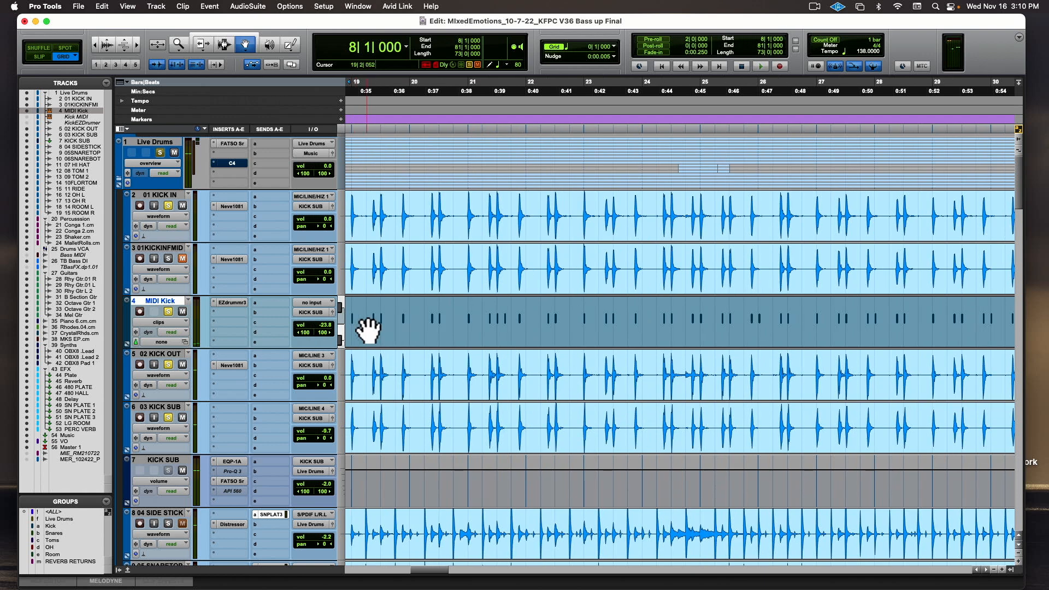
Step: Commit the MIDI Kick track to audio offline with its source hidden and inactive, and raise the rendered clip's gain to +4.4 dB
right_click(168, 297)
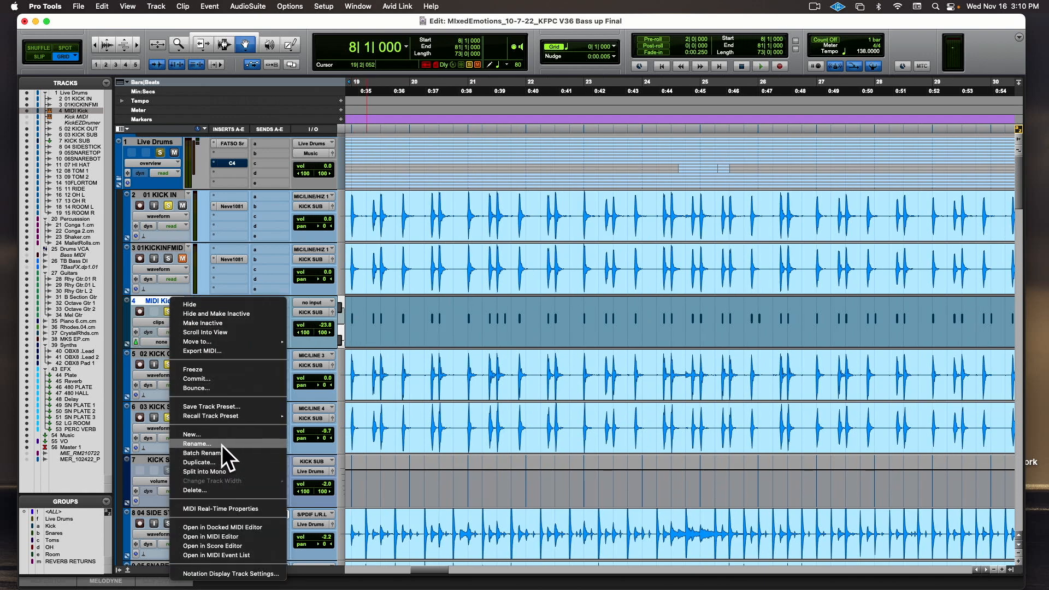
left_click(222, 379)
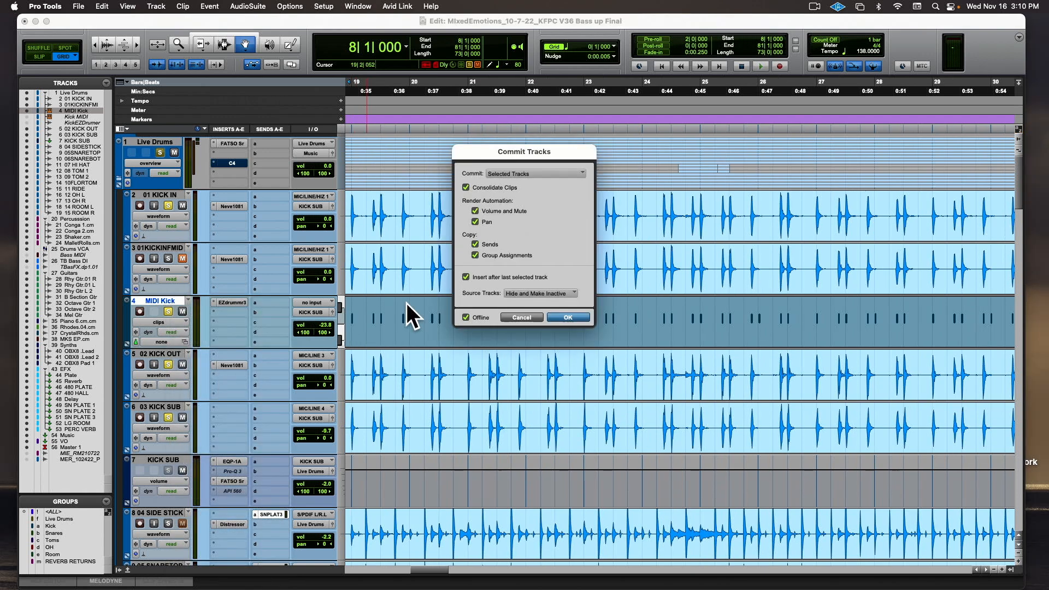
left_click(580, 316)
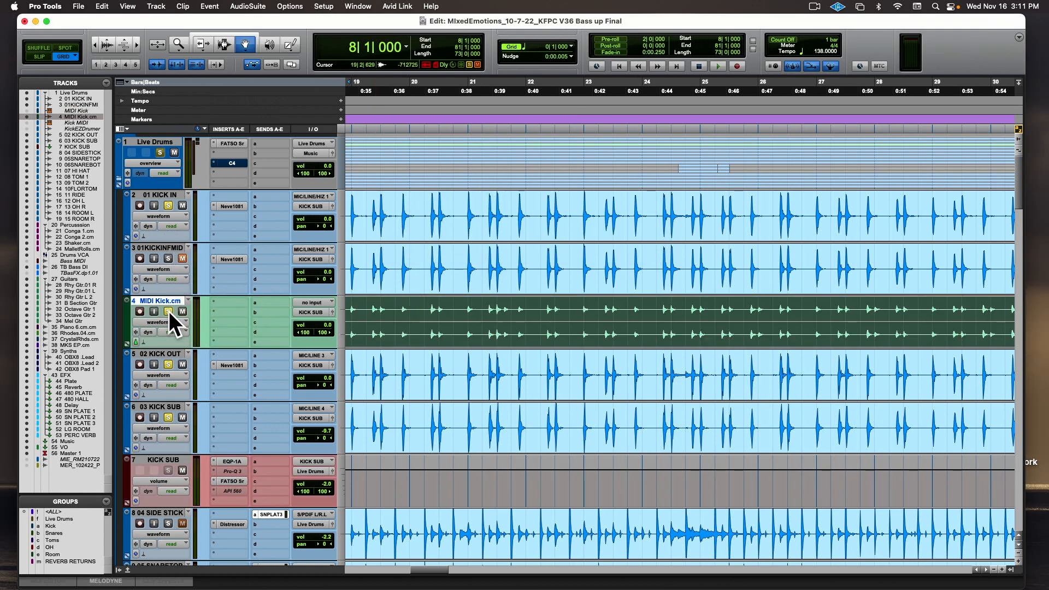
key("space")
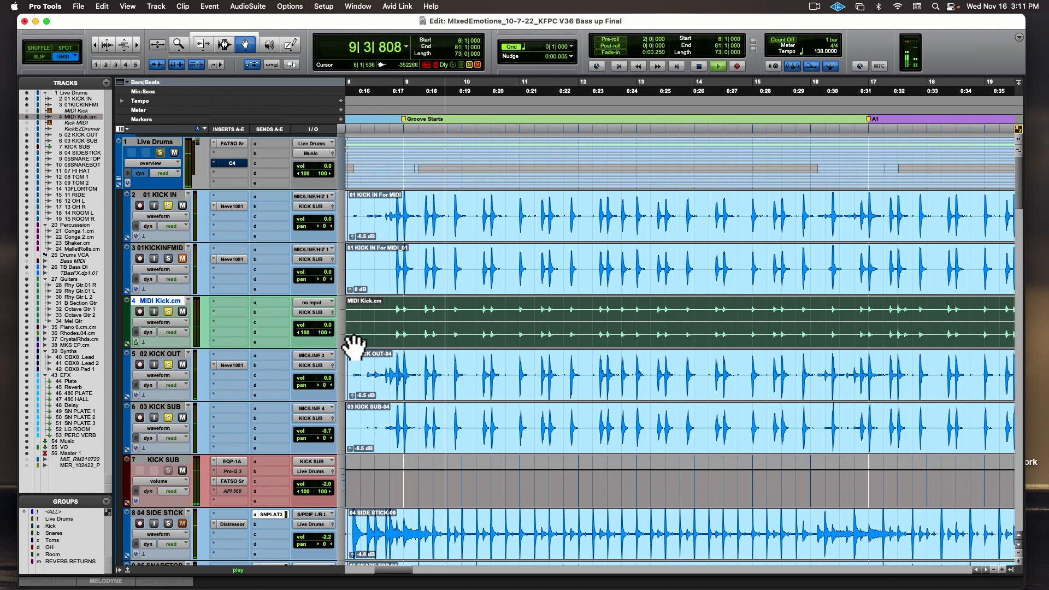
mouse_move(350, 343)
left_mouse_down()
mouse_move(353, 361)
mouse_move(355, 341)
left_mouse_up()
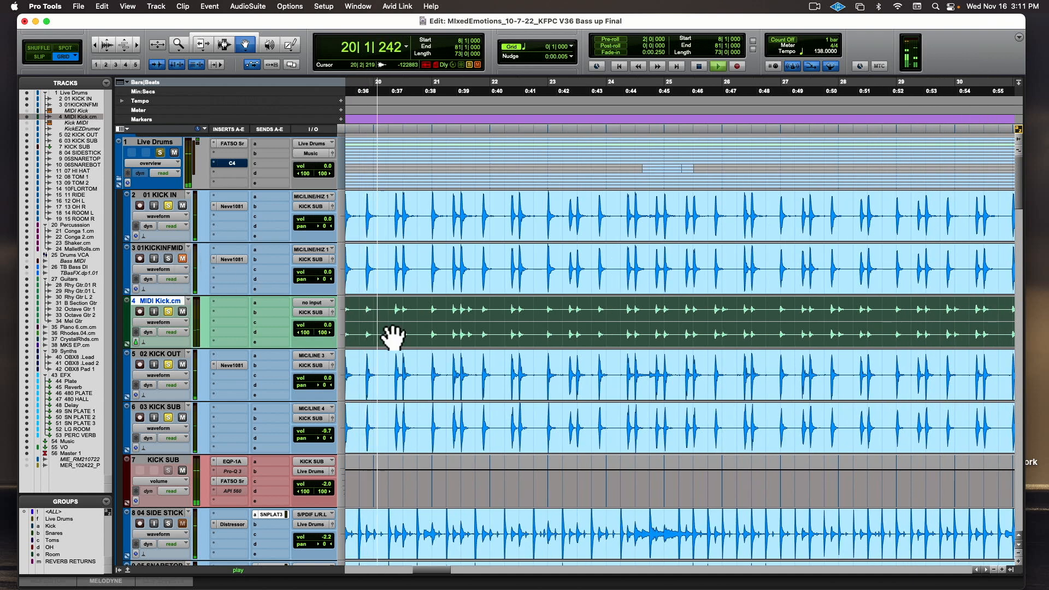
Step: Audition the kick with the TB Bass DI track soloed, and clear all solos to hear it in the full mix
scroll(393, 336, "down", 20)
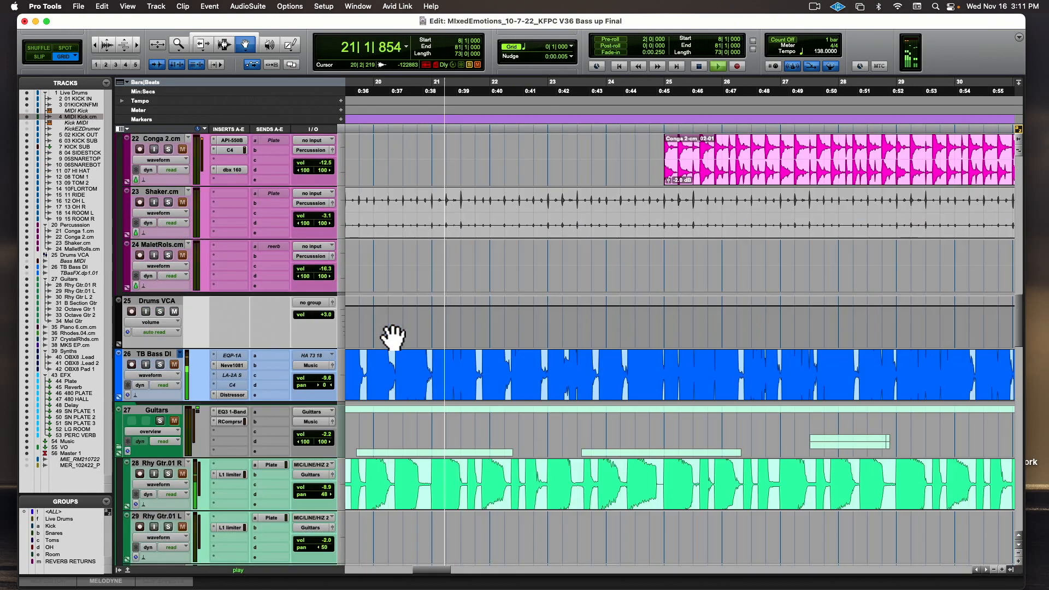
left_click(160, 364)
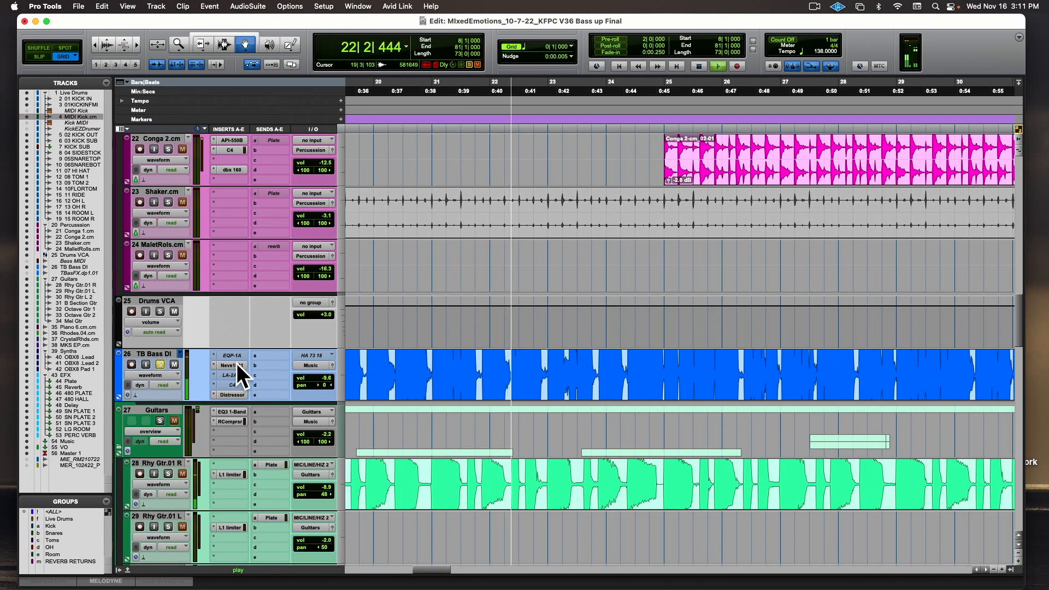
left_click(160, 364)
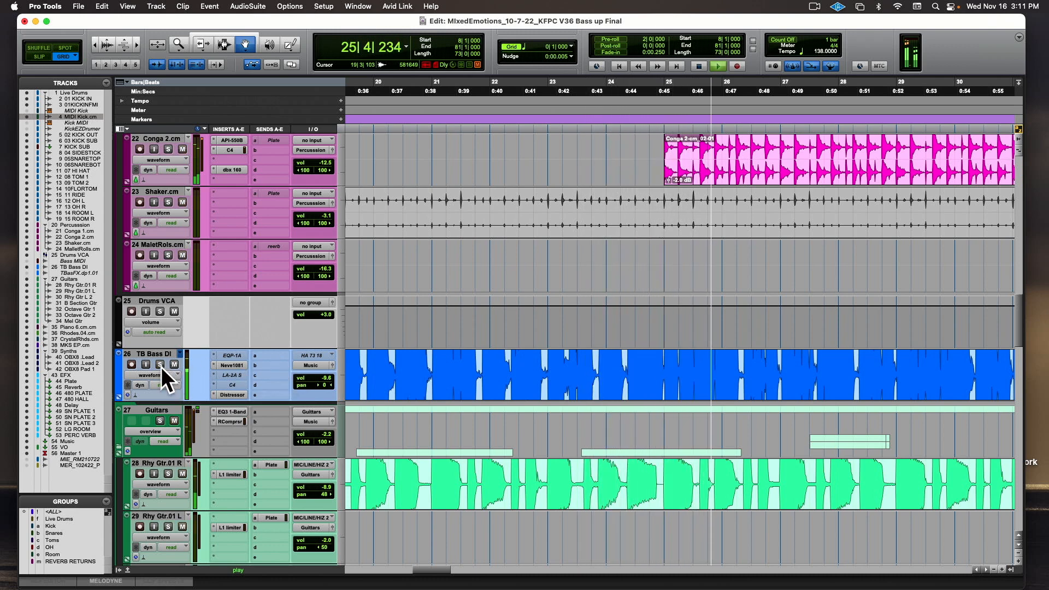
scroll(423, 369, "up", 3)
scroll(423, 369, "up", 10)
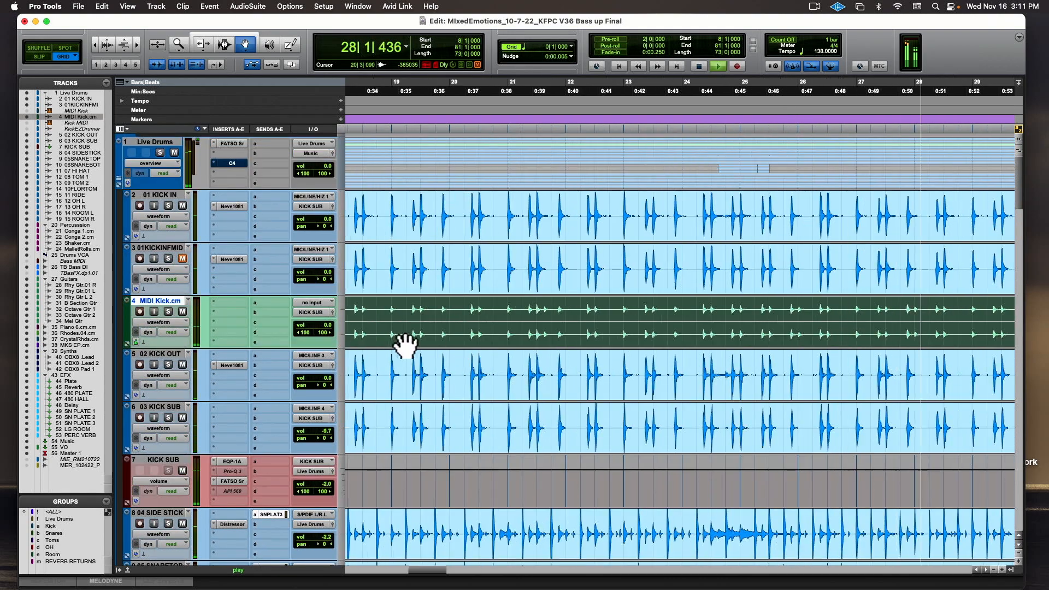
key("space")
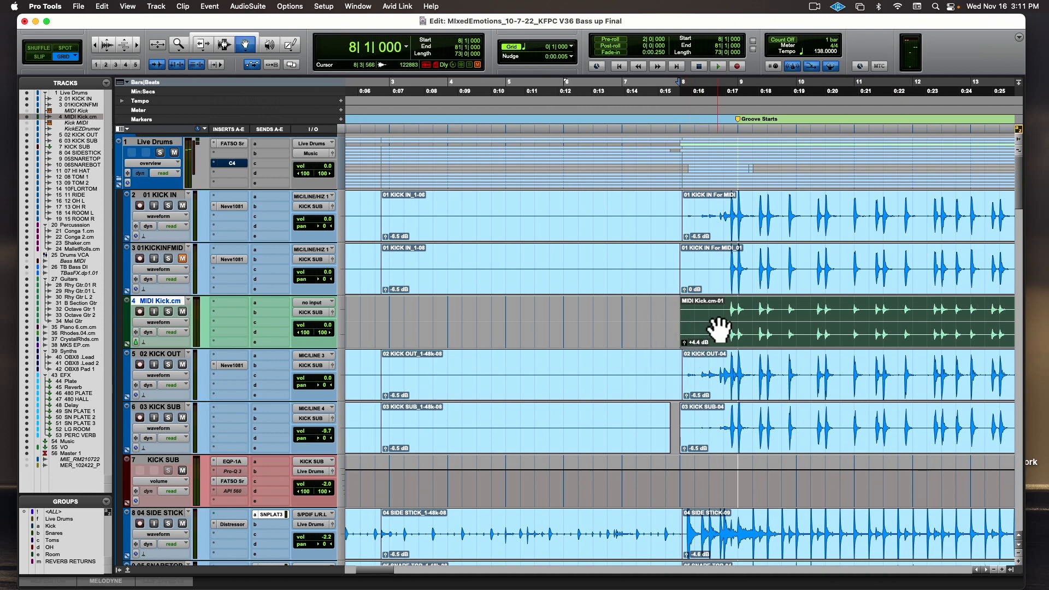
Step: Raise the MIDI Kick.cm clip gain to +6.9 dB during playback and toggle the track's mute to compare it in the mix
key("space")
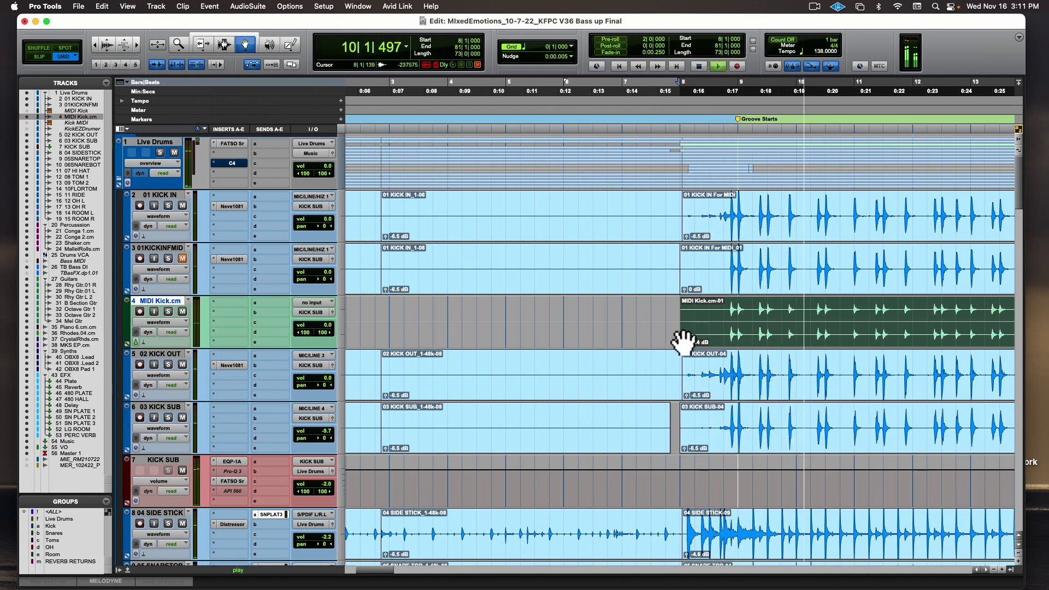
left_click_drag(684, 340, 684, 339)
left_click(184, 313)
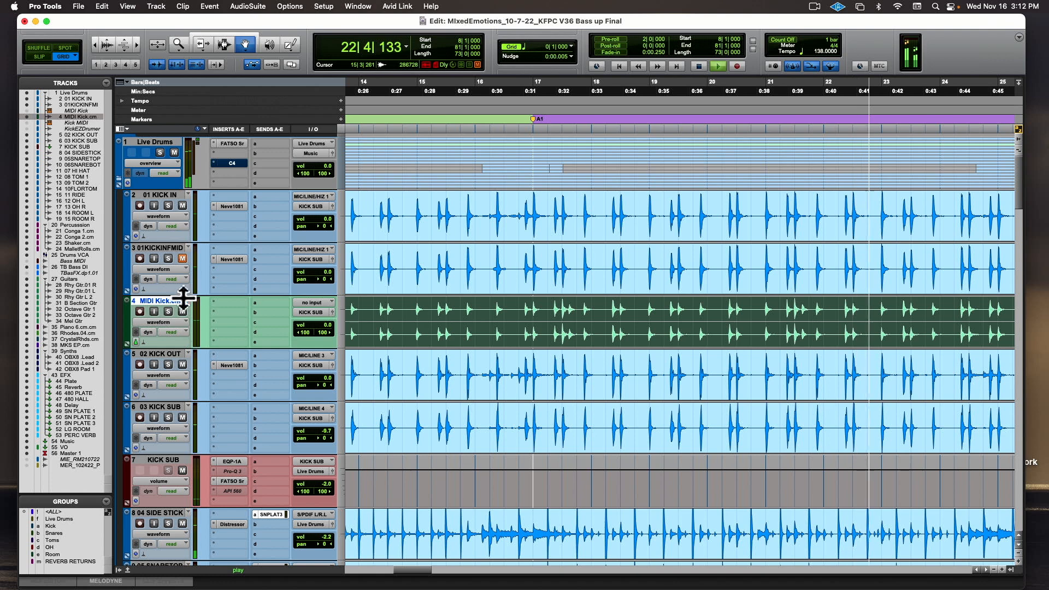
key("space")
Step: Move the MIDI Kick.cm track directly below 01 KICK IN and increase its track height
left_click_drag(175, 309, 175, 265)
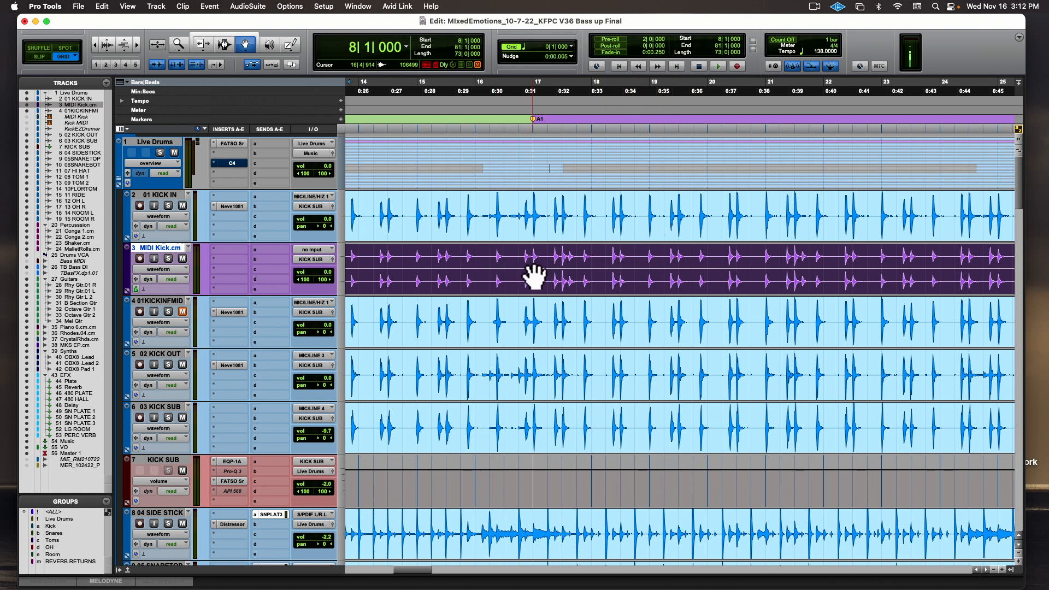
key("t")
key("t")
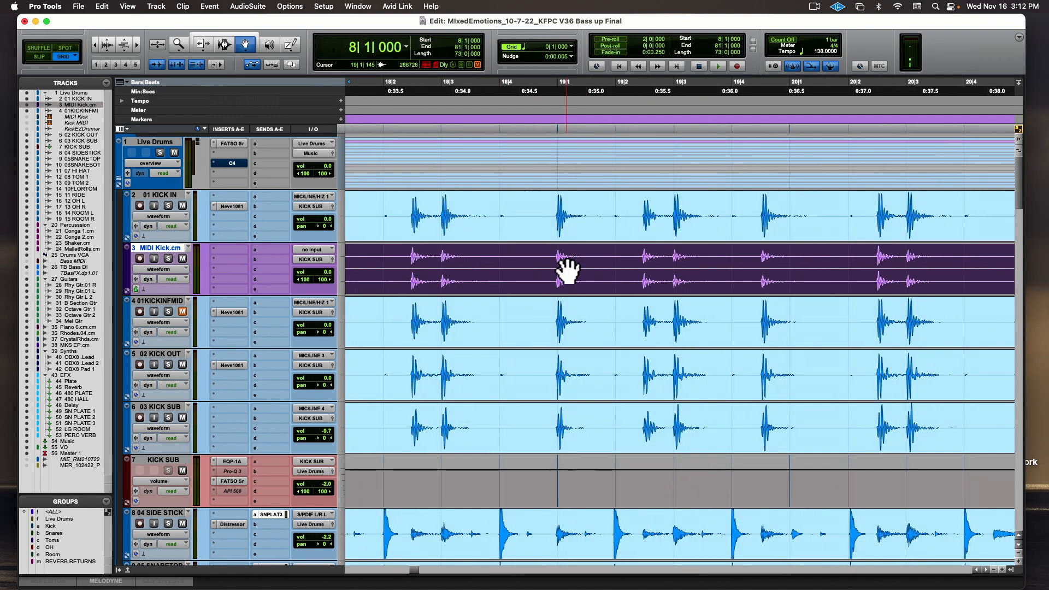
scroll(569, 272, "right", 2)
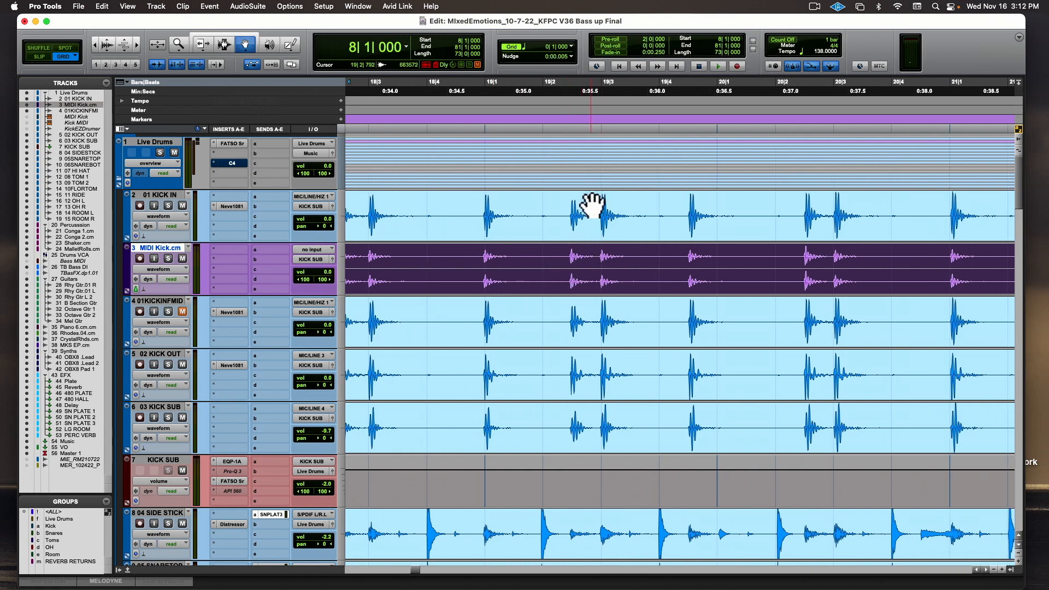
left_click_drag(169, 296, 165, 337)
Step: Separate the MIDI Kick.cm hit between 19|2 and 19|3 into its own clip and lower its clip gain to +1.7 dB
left_click(225, 44)
left_click_drag(565, 280, 596, 283)
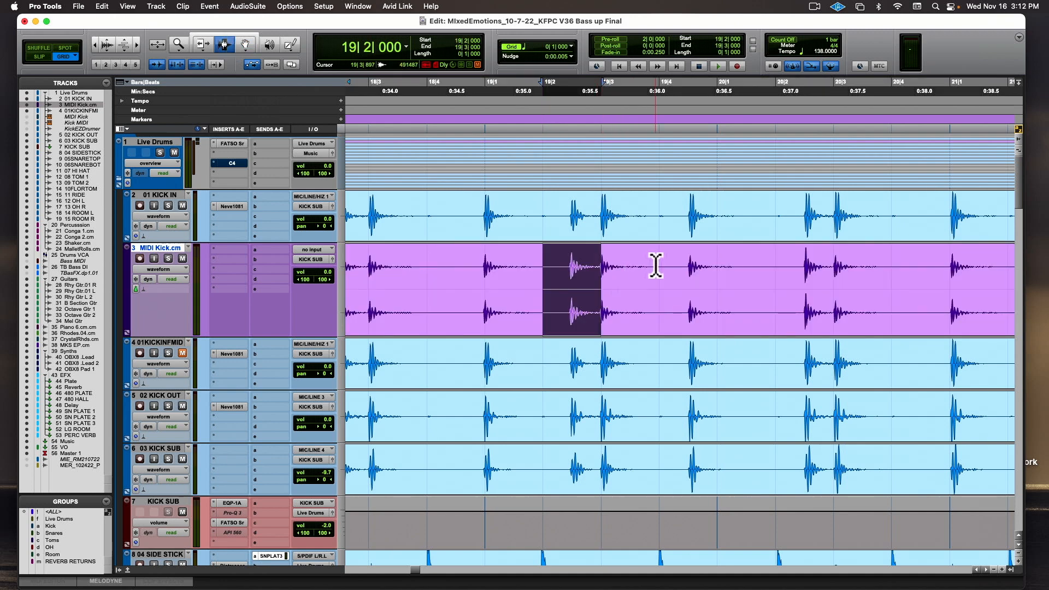
key("super+e")
left_click_drag(547, 331, 546, 334)
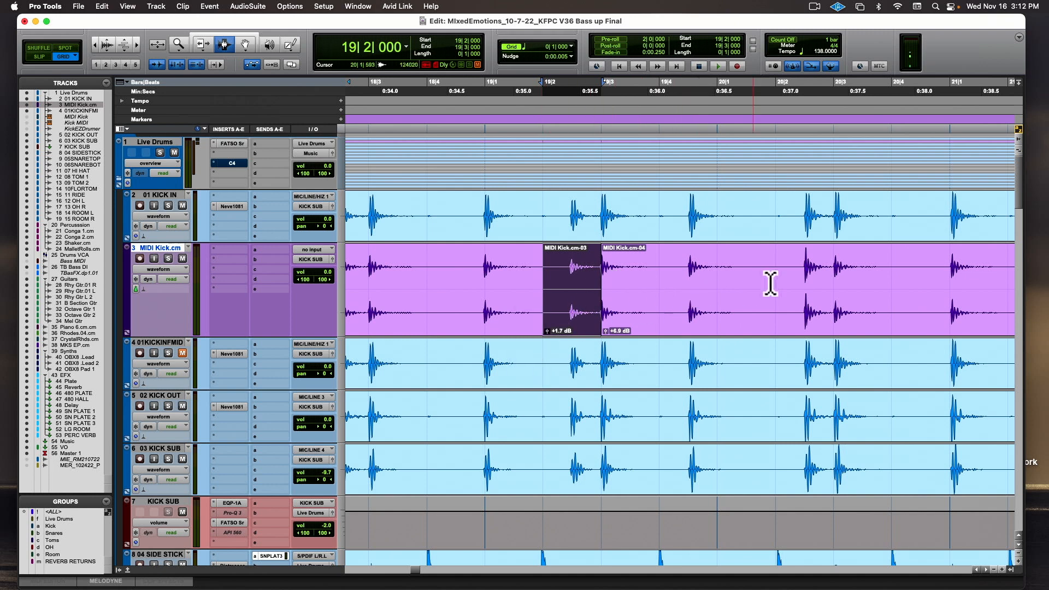
Step: Separate the MIDI Kick.cm hit between 20|2 and 20|3 into its own clip and lower its clip gain to +2.6 dB
left_click_drag(794, 278, 816, 276)
key("super+e")
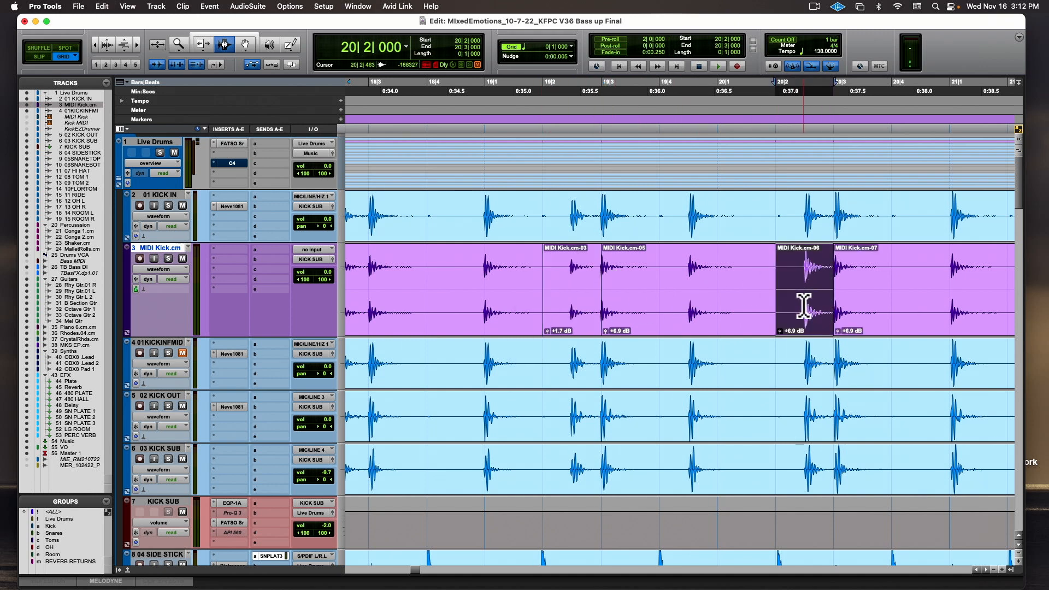
left_click_drag(782, 331, 782, 334)
Step: Select all MIDI Kick.cm clips and, in Slip mode, shift them about 7 ticks later relative to the live kick waveforms
key("t")
key("t")
key("t")
scroll(782, 340, "right", 6)
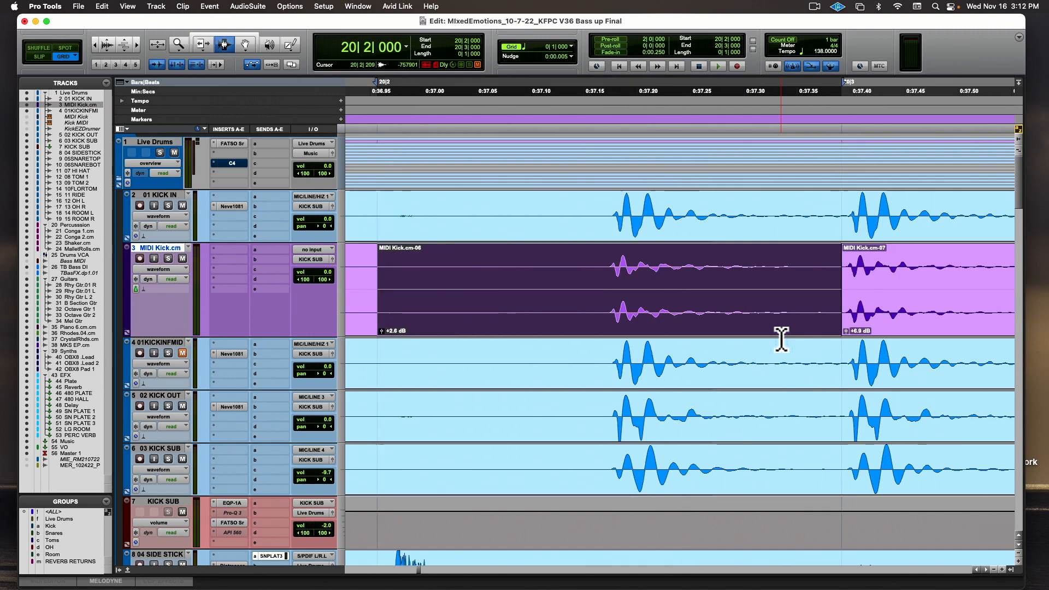
scroll(782, 340, "right", 4)
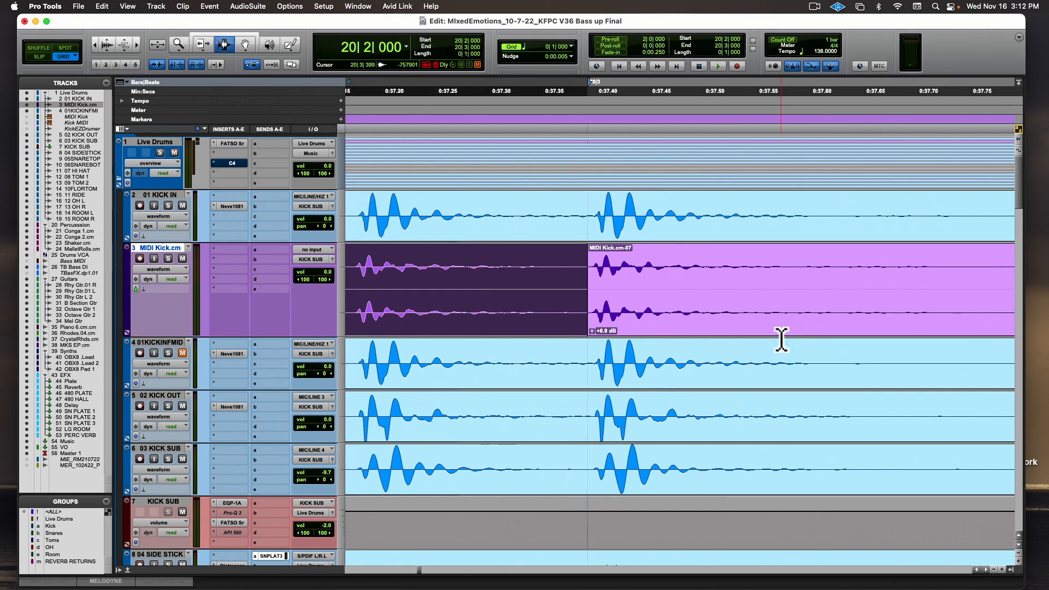
key("super+a")
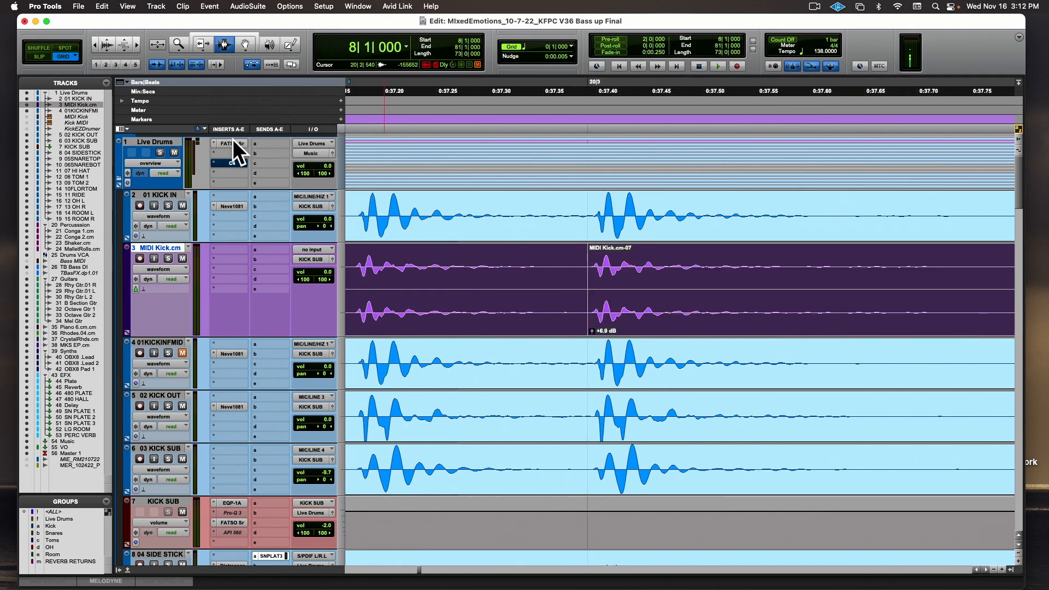
left_click(46, 55)
left_click(244, 45)
left_click_drag(614, 267, 615, 267)
Step: Audition the shifted MIDI kick with the live drums, and start playback again around bar 56 in the A2 section
key("space")
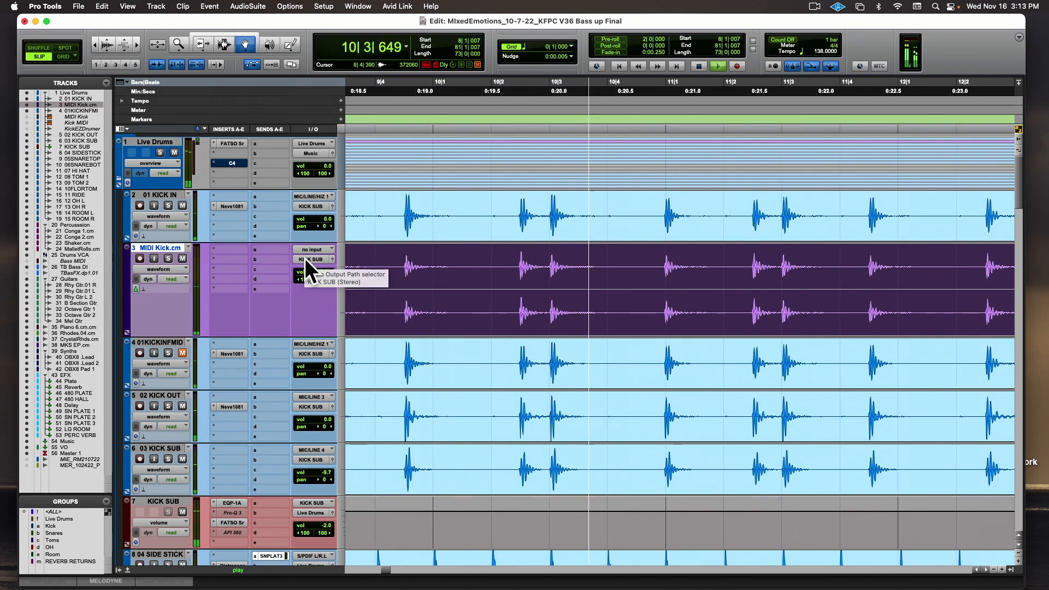
key("space")
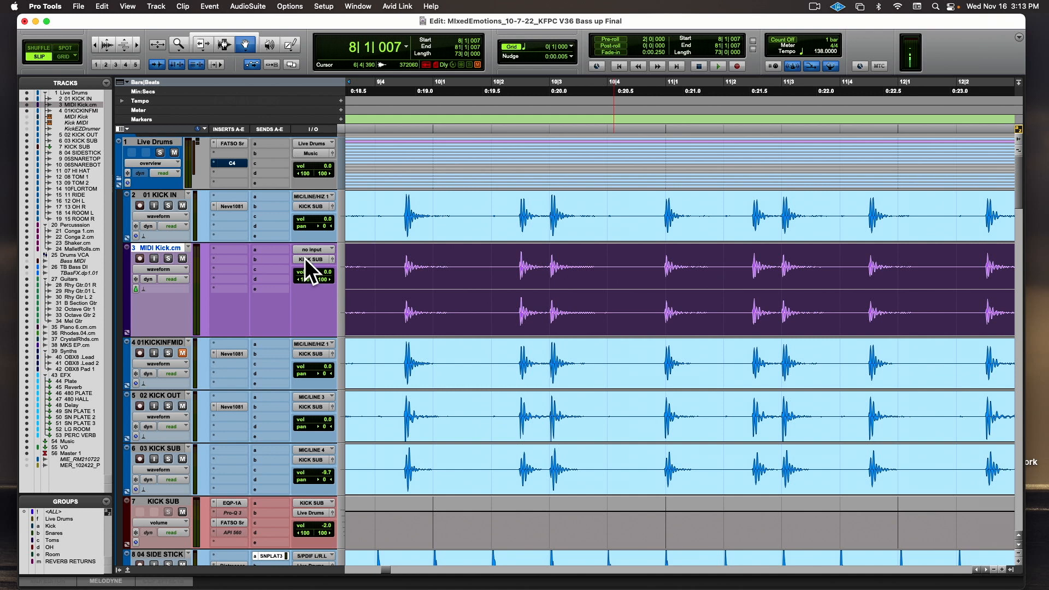
key("super+bracketleft")
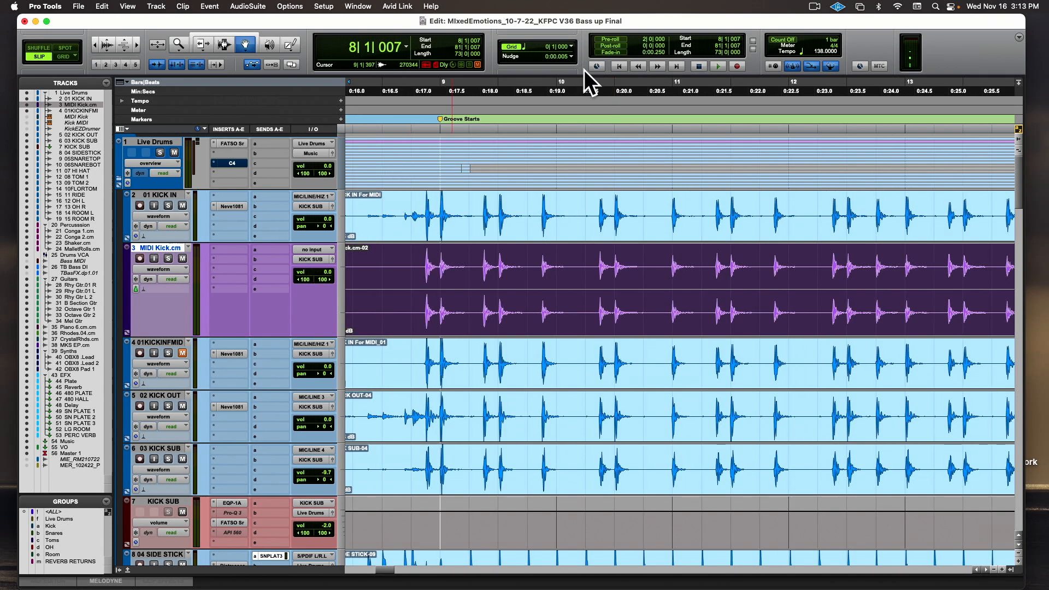
key("space")
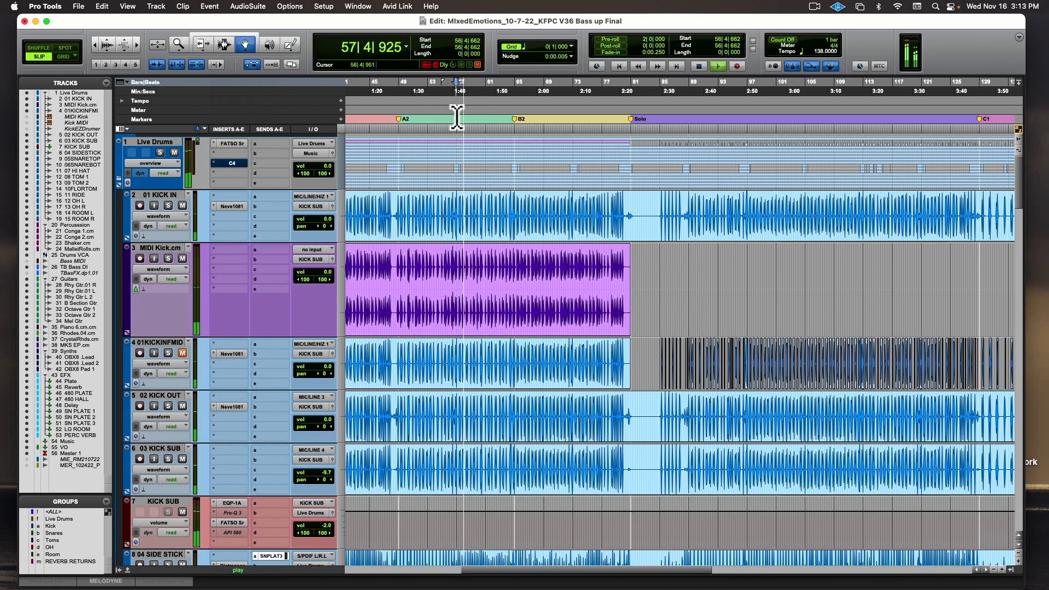